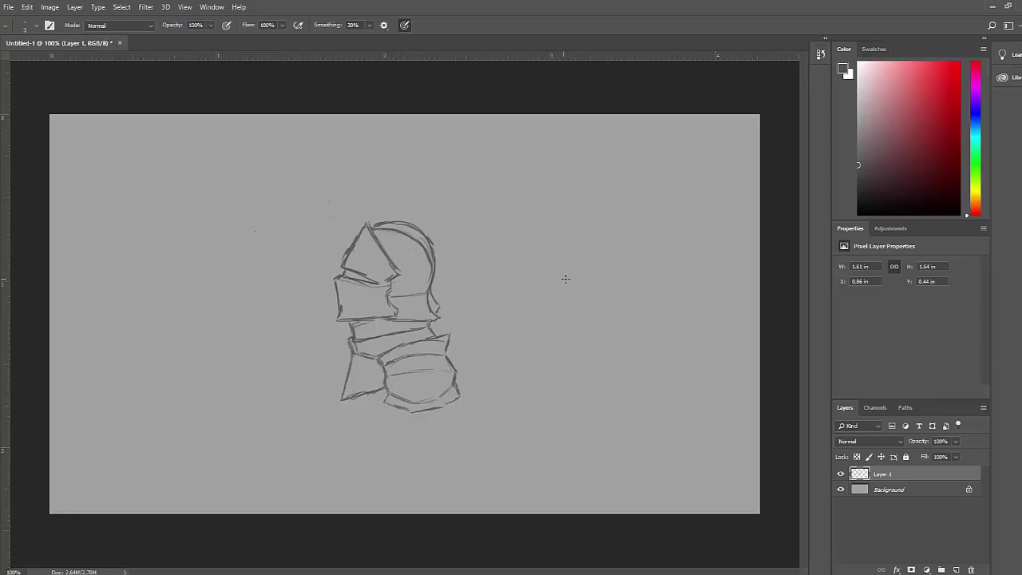
# - Sketch the first slanted strokes of a new angular visor shape right of the armor
pyautogui.moveTo(567, 303)
pyautogui.mouseDown()
pyautogui.moveTo(577, 274)
pyautogui.moveTo(570, 306)
pyautogui.mouseUp()
pyautogui.moveTo(544, 256)
pyautogui.mouseDown()
pyautogui.moveTo(577, 272)
pyautogui.moveTo(566, 320)
pyautogui.moveTo(541, 297)
pyautogui.moveTo(565, 319)
pyautogui.mouseUp()
pyautogui.press('e')
pyautogui.press('b')
# - Extend the visor's lower and top edges and draw a curved line rising from its left tip
pyautogui.moveTo(514, 274)
pyautogui.mouseDown()
pyautogui.moveTo(526, 284)
pyautogui.moveTo(517, 272)
pyautogui.mouseUp()
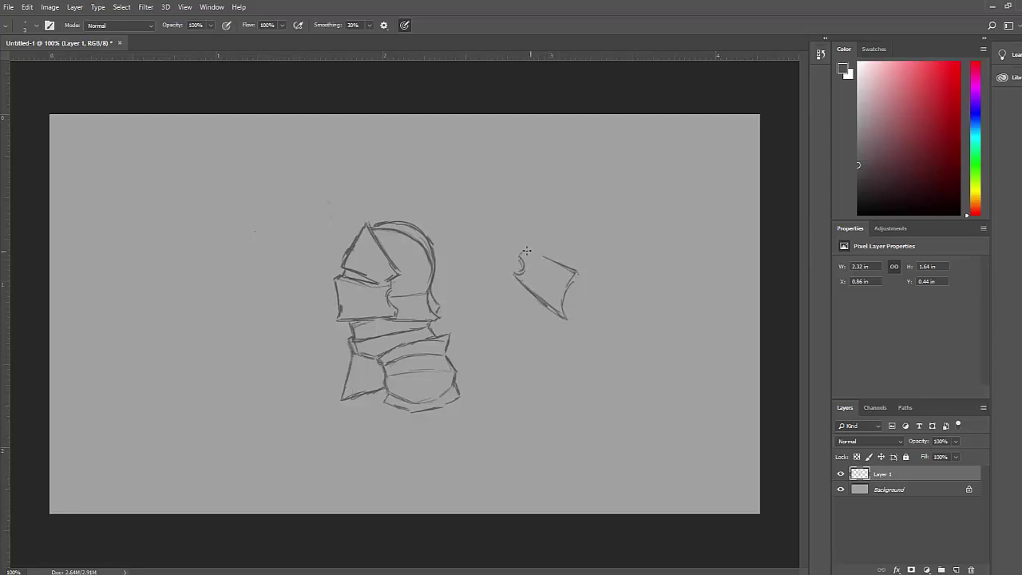
pyautogui.moveTo(526, 251); pyautogui.dragTo(562, 264)
pyautogui.moveTo(524, 251); pyautogui.dragTo(565, 317)
pyautogui.moveTo(523, 257); pyautogui.dragTo(526, 274)
pyautogui.moveTo(488, 253)
pyautogui.mouseDown()
pyautogui.moveTo(498, 256)
pyautogui.moveTo(523, 201)
pyautogui.mouseUp()
# - Lasso the visor sketch, move it to the canvas's upper left, and deselect
pyautogui.press('e')
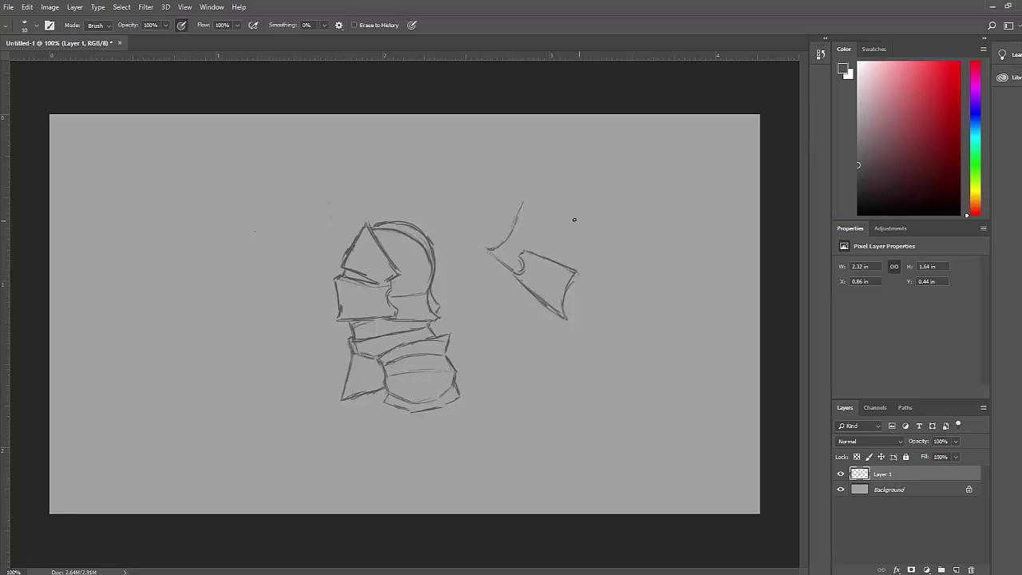
pyautogui.press('l')
pyautogui.moveTo(572, 229)
pyautogui.mouseDown()
pyautogui.moveTo(607, 274)
pyautogui.moveTo(548, 212)
pyautogui.mouseUp()
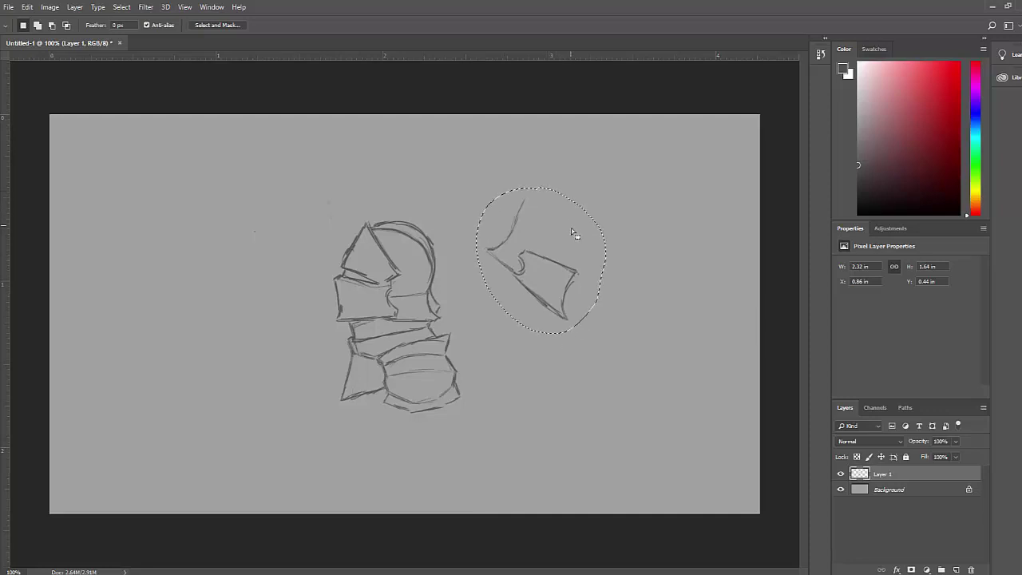
pyautogui.moveTo(581, 242)
pyautogui.mouseDown()
pyautogui.moveTo(452, 214)
pyautogui.moveTo(572, 240)
pyautogui.mouseUp()
pyautogui.hotkey('ctrl', 't')
pyautogui.moveTo(580, 278); pyautogui.dragTo(181, 206)
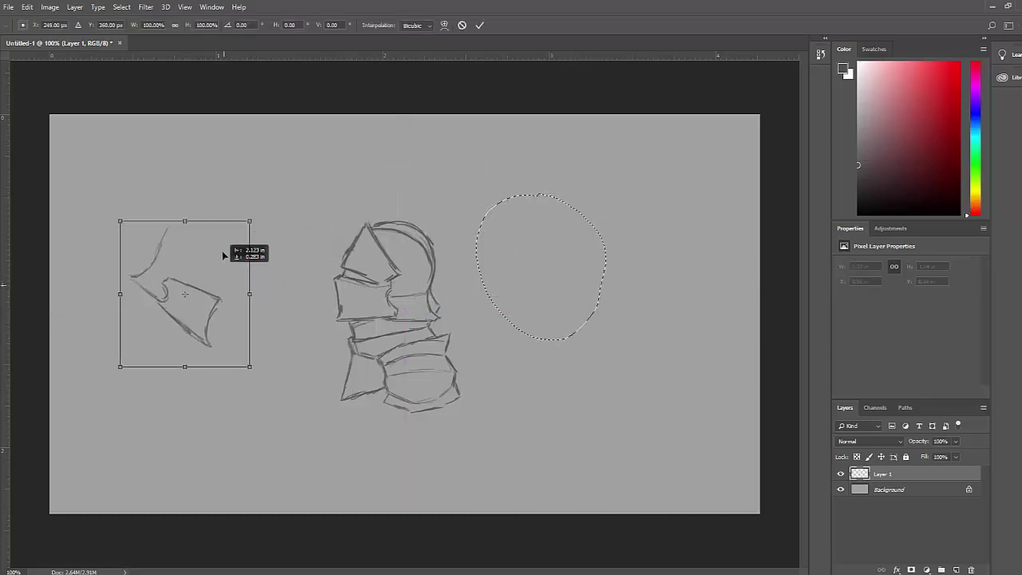
pyautogui.click(479, 24)
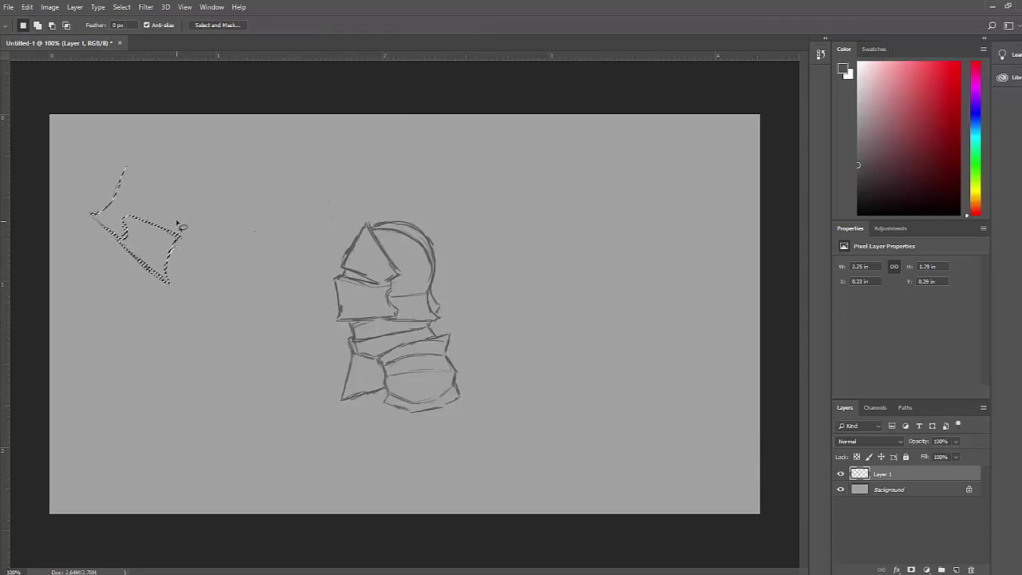
pyautogui.hotkey('ctrl', 'd')
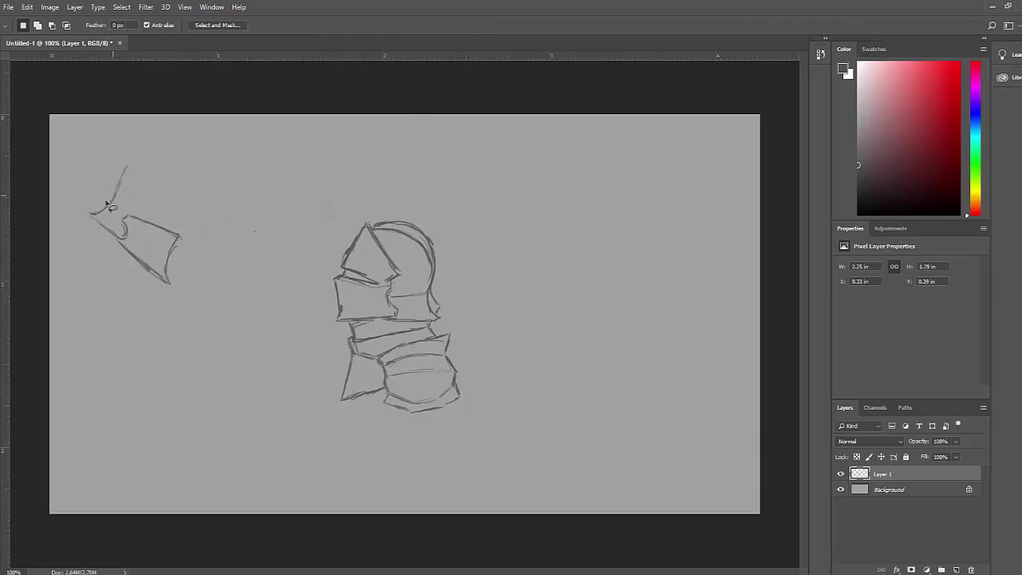
pyautogui.press('b')
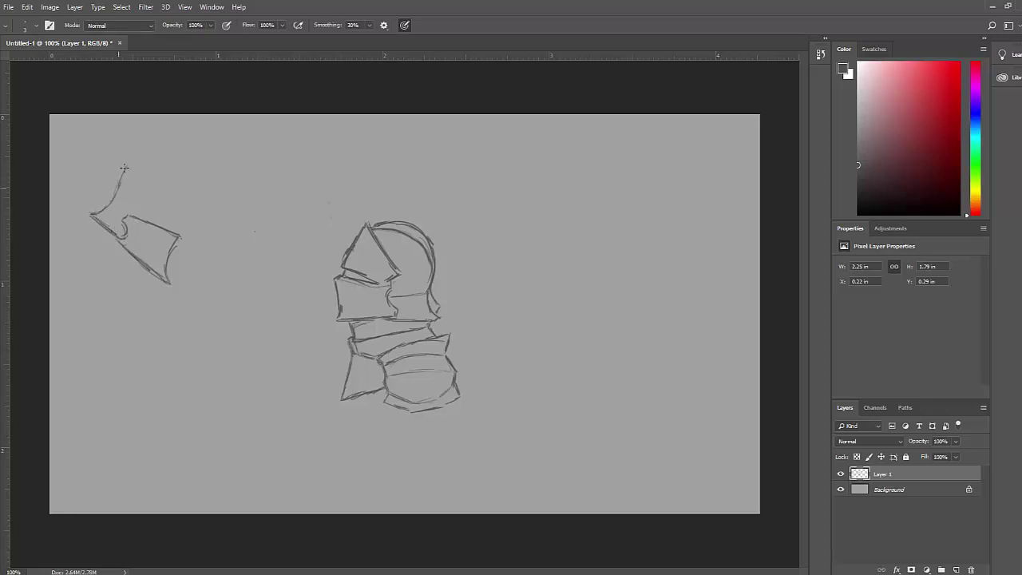
# - Double the moved sketch's top and visor lines and draw a horizontal band across the helmet
pyautogui.moveTo(120, 181)
pyautogui.mouseDown()
pyautogui.moveTo(106, 203)
pyautogui.moveTo(132, 164)
pyautogui.moveTo(169, 158)
pyautogui.moveTo(195, 189)
pyautogui.moveTo(192, 214)
pyautogui.moveTo(193, 183)
pyautogui.mouseUp()
pyautogui.moveTo(139, 214); pyautogui.dragTo(177, 231)
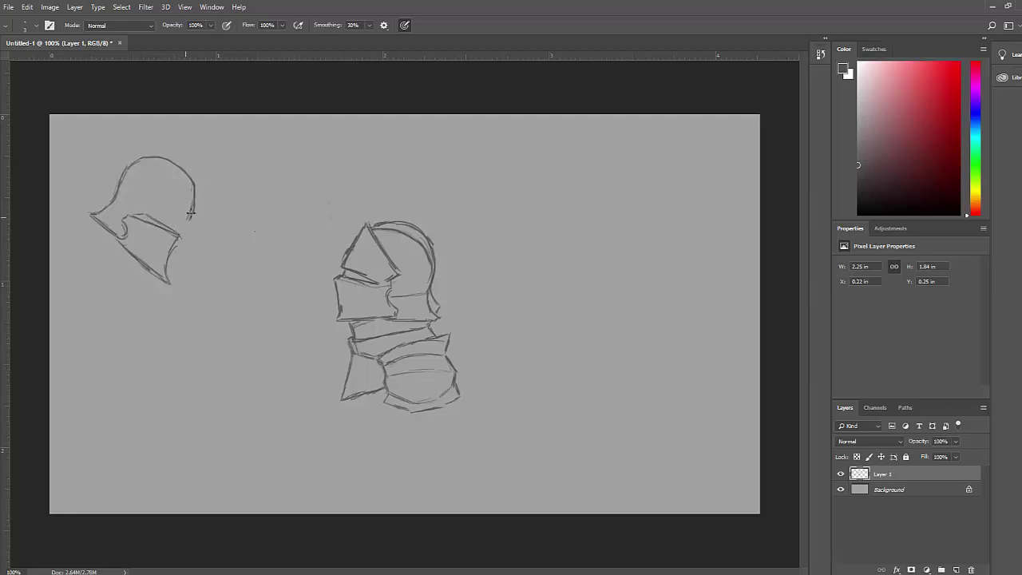
pyautogui.moveTo(191, 210)
pyautogui.mouseDown()
pyautogui.moveTo(188, 219)
pyautogui.moveTo(147, 213)
pyautogui.mouseUp()
pyautogui.moveTo(152, 200); pyautogui.dragTo(189, 198)
# - Erase the short line inside the helmet and part of the doubled visor line
pyautogui.press('e')
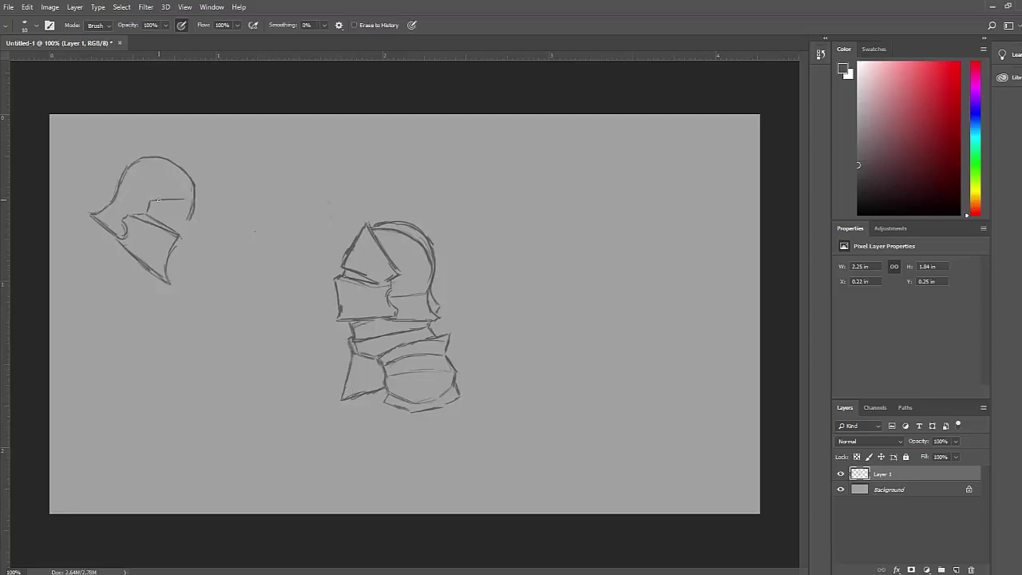
pyautogui.moveTo(182, 200)
pyautogui.mouseDown()
pyautogui.moveTo(164, 200)
pyautogui.moveTo(196, 195)
pyautogui.mouseUp()
pyautogui.press('b')
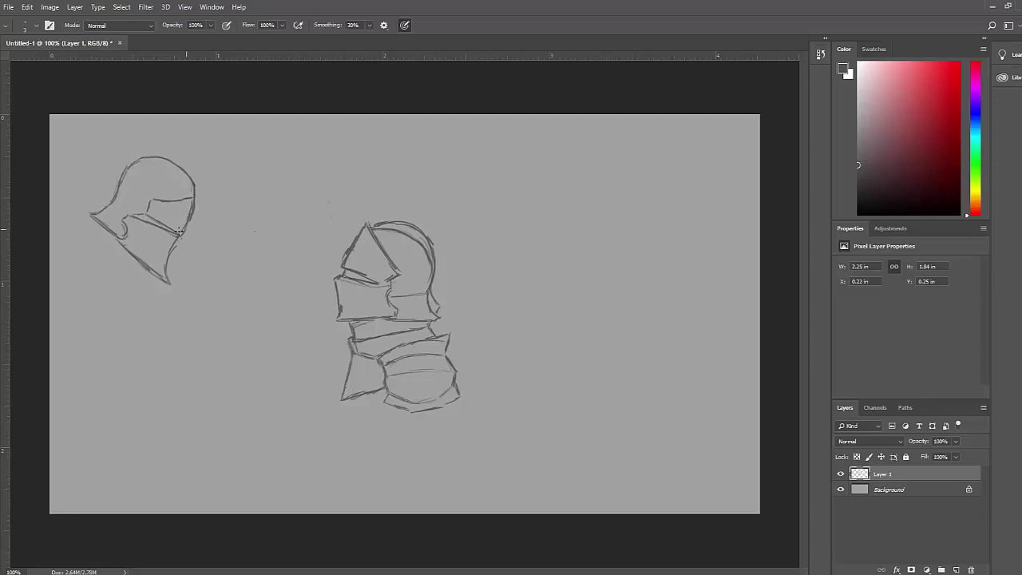
pyautogui.press('e')
pyautogui.moveTo(154, 221); pyautogui.dragTo(162, 224)
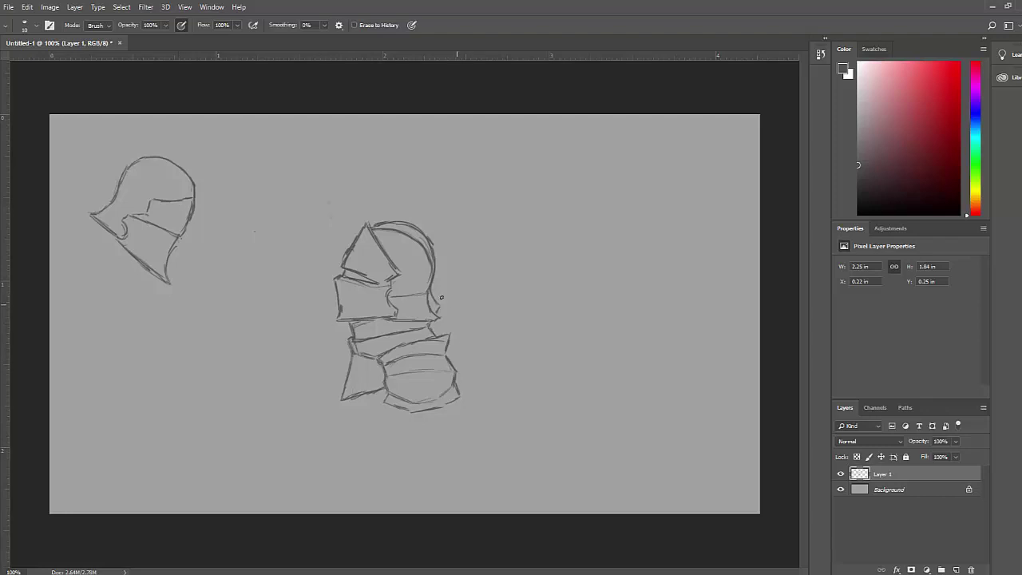
# - Add another visor line, a small eye oval, and a line from the helmet's back to it
pyautogui.press('b')
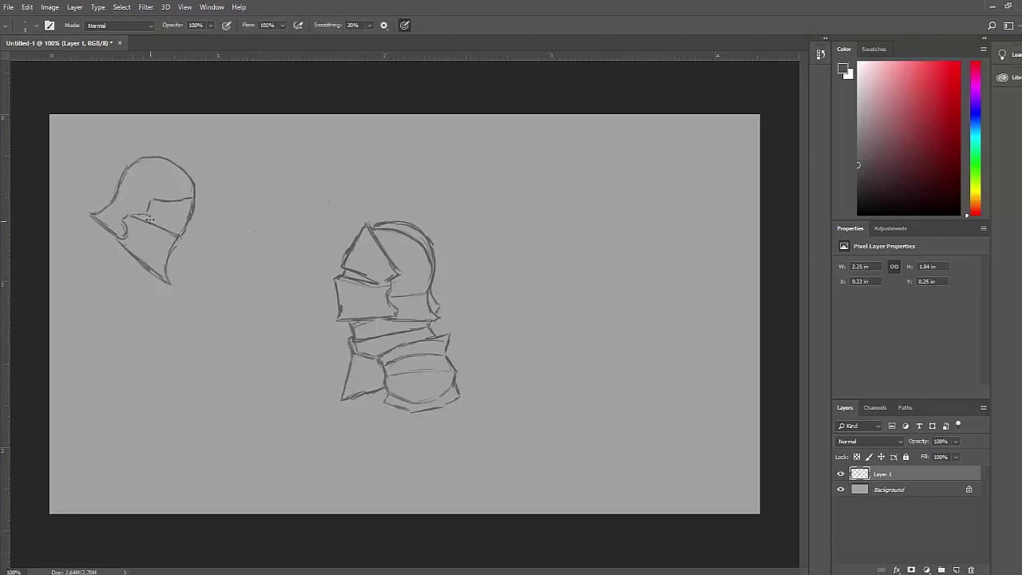
pyautogui.moveTo(150, 216); pyautogui.dragTo(184, 226)
pyautogui.moveTo(141, 195); pyautogui.dragTo(140, 192)
pyautogui.moveTo(120, 183); pyautogui.dragTo(150, 207)
# - Draw a small rivet circle on the helmet, then partly erase it
pyautogui.press('e')
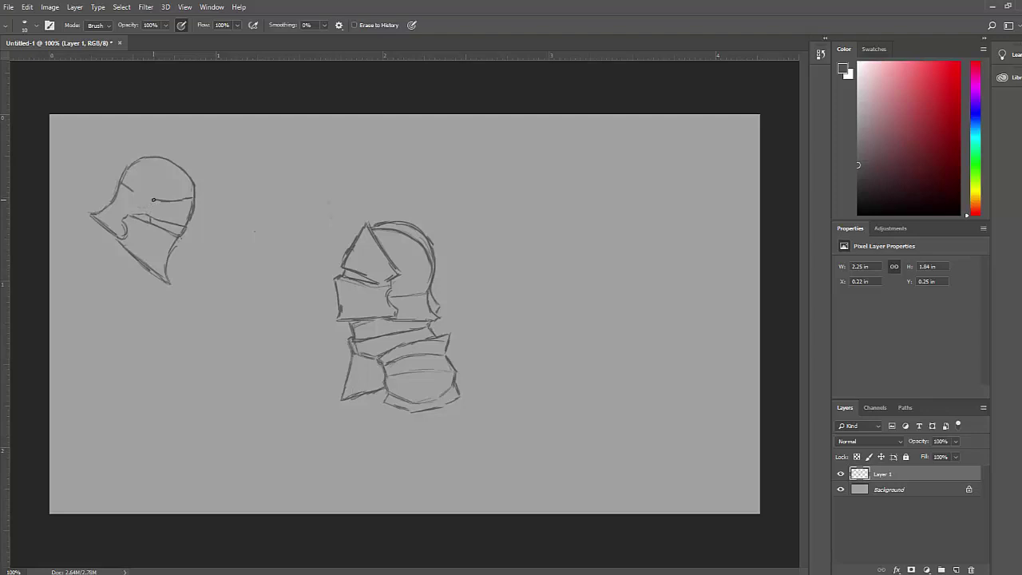
pyautogui.press('b')
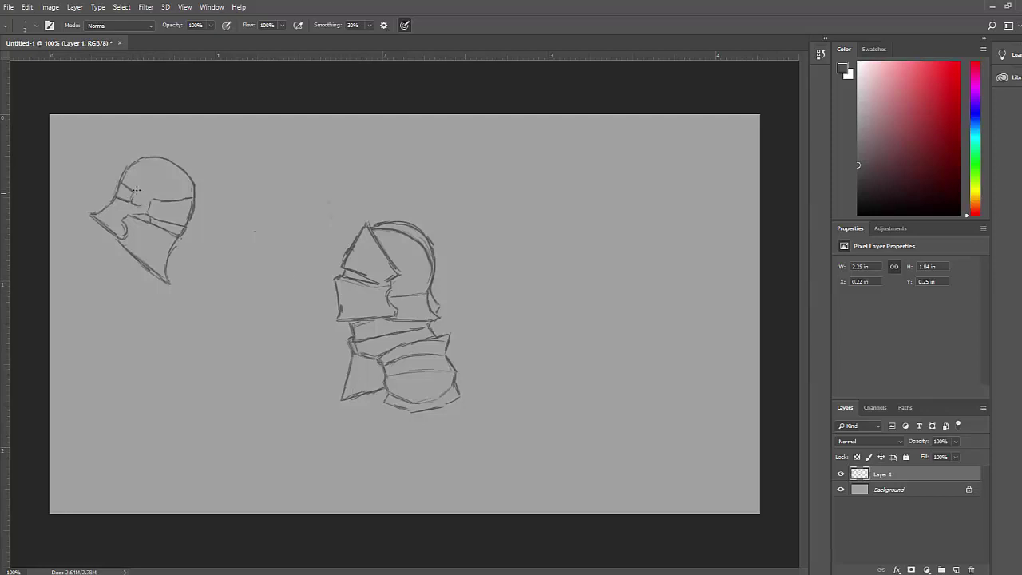
pyautogui.moveTo(137, 192); pyautogui.dragTo(178, 234)
pyautogui.press('e')
pyautogui.moveTo(134, 196)
pyautogui.mouseDown()
pyautogui.moveTo(141, 208)
pyautogui.moveTo(133, 200)
pyautogui.mouseUp()
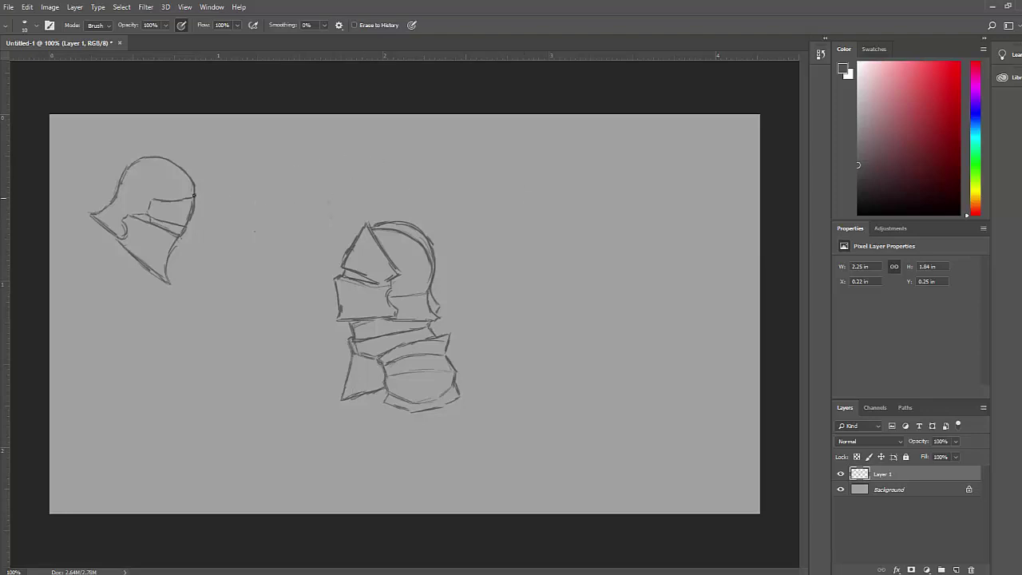
# - Erase the short vertical stroke and leftover fragments inside the helmet
pyautogui.moveTo(150, 200)
pyautogui.mouseDown()
pyautogui.moveTo(150, 212)
pyautogui.moveTo(188, 199)
pyautogui.mouseUp()
pyautogui.moveTo(189, 198); pyautogui.dragTo(186, 198)
pyautogui.press('b')
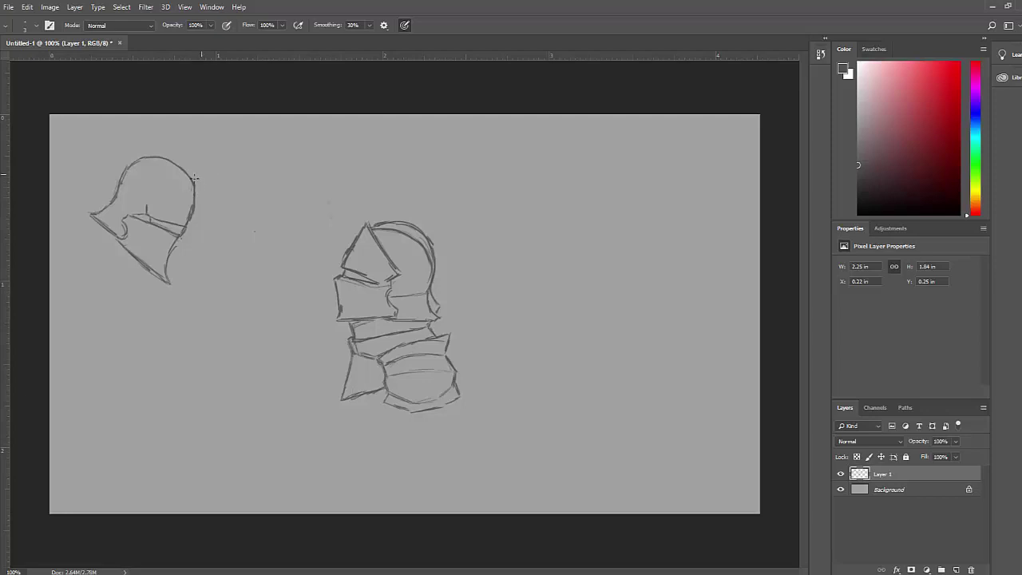
# - Draw vertical and horizontal plate edges joining the helmet's band to the visor line
pyautogui.moveTo(147, 212); pyautogui.dragTo(148, 200)
pyautogui.moveTo(146, 209)
pyautogui.mouseDown()
pyautogui.moveTo(147, 194)
pyautogui.moveTo(195, 188)
pyautogui.mouseUp()
pyautogui.press('e')
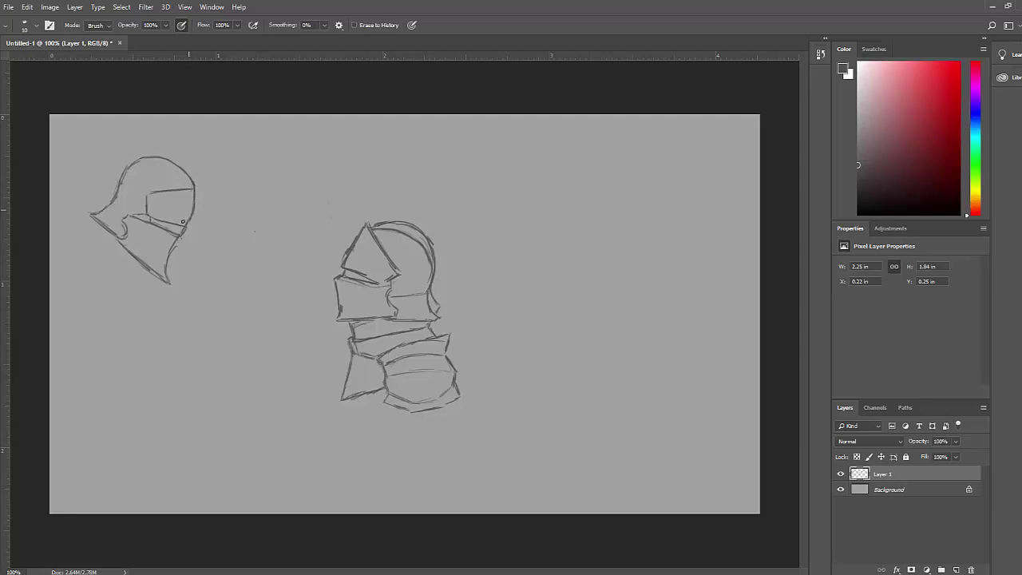
pyautogui.press('b')
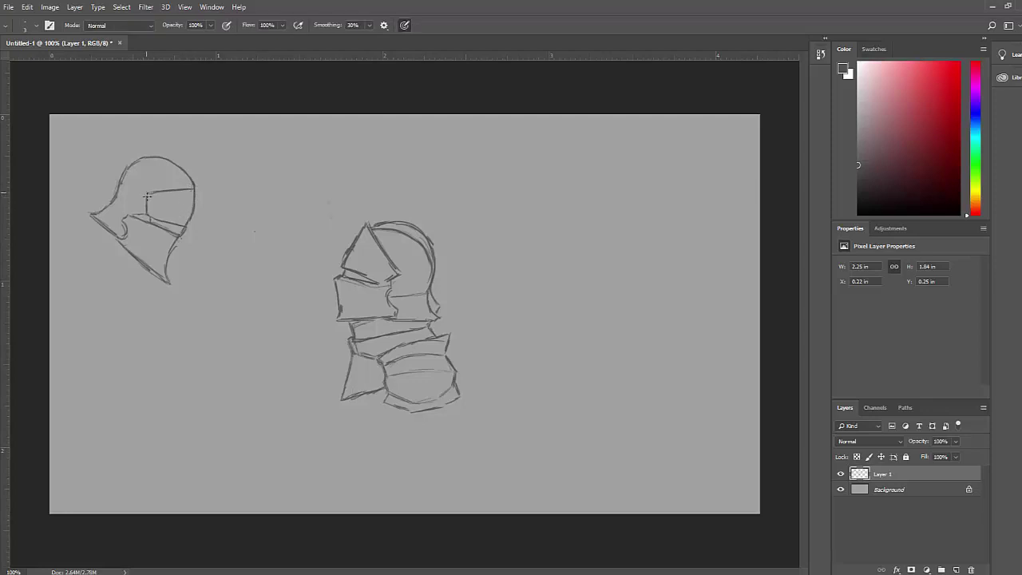
pyautogui.press('e')
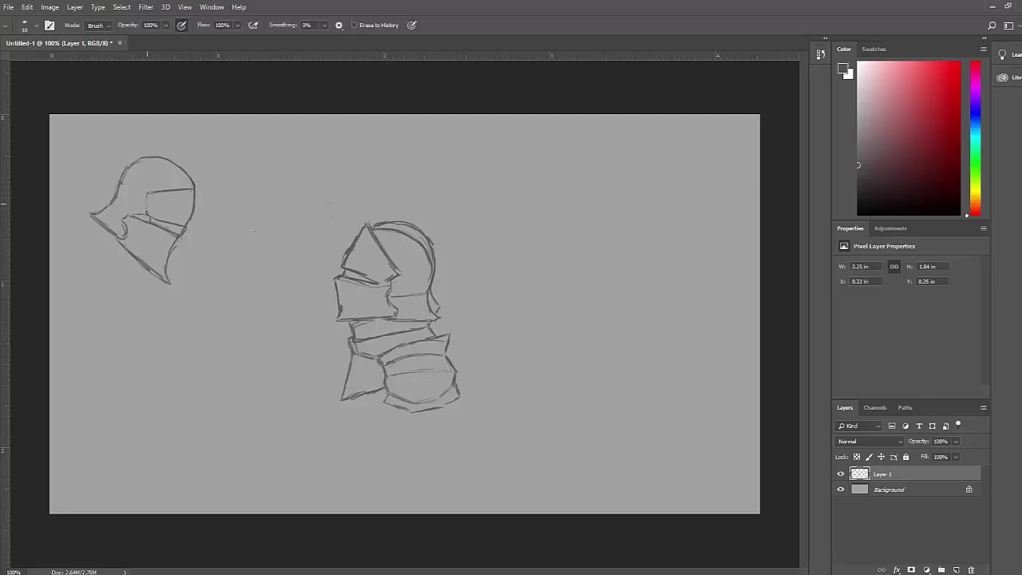
pyautogui.press('b')
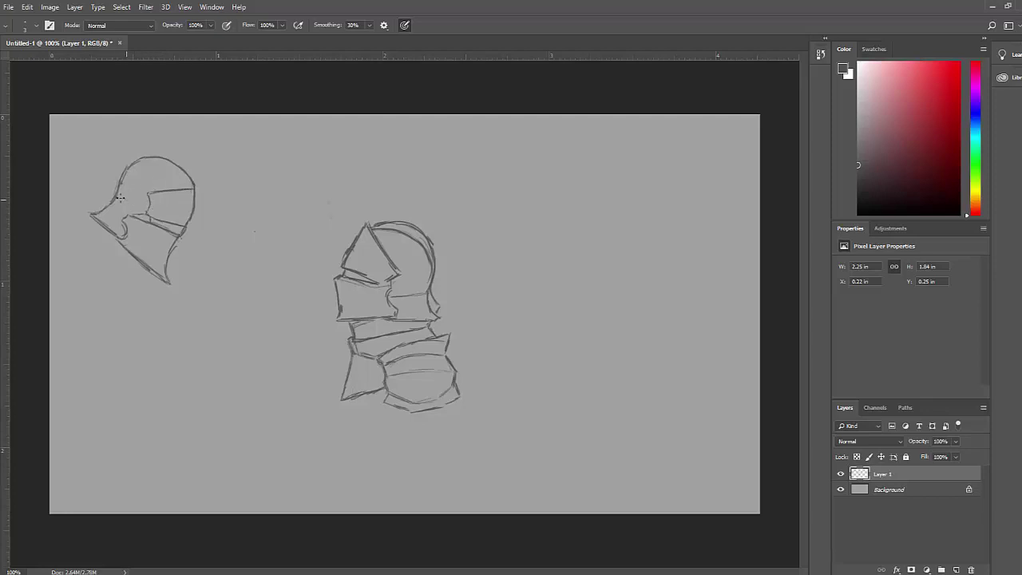
# - Add a front line, darken the chin curl and top curve, and draw a pointed crest
pyautogui.moveTo(119, 198); pyautogui.dragTo(143, 206)
pyautogui.moveTo(124, 238); pyautogui.dragTo(131, 231)
pyautogui.moveTo(156, 160); pyautogui.dragTo(173, 158)
pyautogui.moveTo(192, 185)
pyautogui.mouseDown()
pyautogui.moveTo(156, 139)
pyautogui.moveTo(151, 157)
pyautogui.mouseUp()
# - Add short strokes along the visor, undoing the last faint one
pyautogui.moveTo(163, 209); pyautogui.dragTo(183, 219)
pyautogui.moveTo(150, 212); pyautogui.dragTo(184, 227)
pyautogui.hotkey('ctrl', 'z')
# - Erase the helmet outline's lower tip and part of its lower-right stroke
pyautogui.press('e')
pyautogui.moveTo(168, 275); pyautogui.dragTo(140, 265)
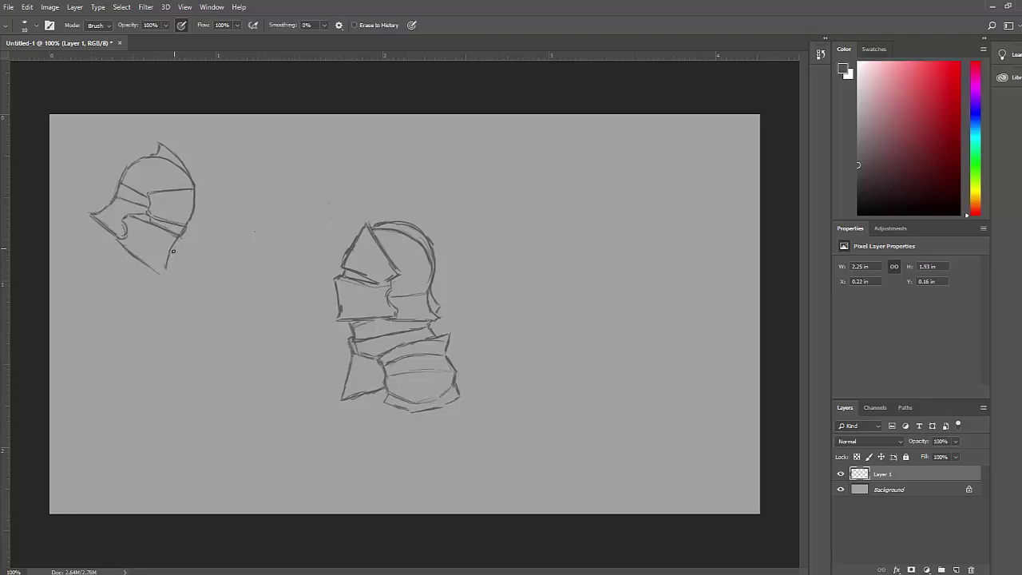
pyautogui.moveTo(169, 267)
pyautogui.mouseDown()
pyautogui.moveTo(167, 257)
pyautogui.moveTo(159, 276)
pyautogui.mouseUp()
pyautogui.press('b')
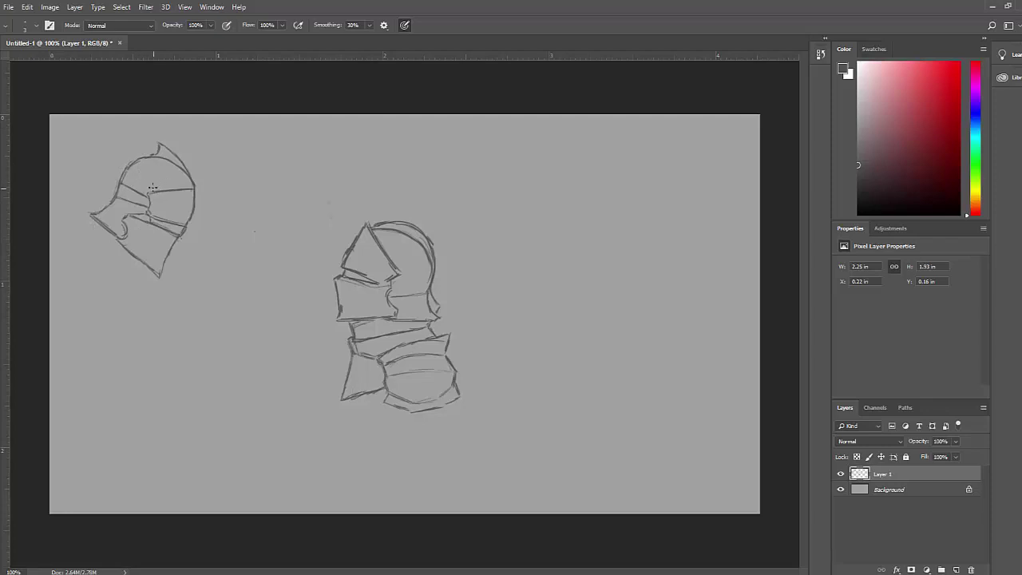
# - Open July 22.psd from the recent files list
pyautogui.click(9, 7)
pyautogui.moveTo(29, 72)
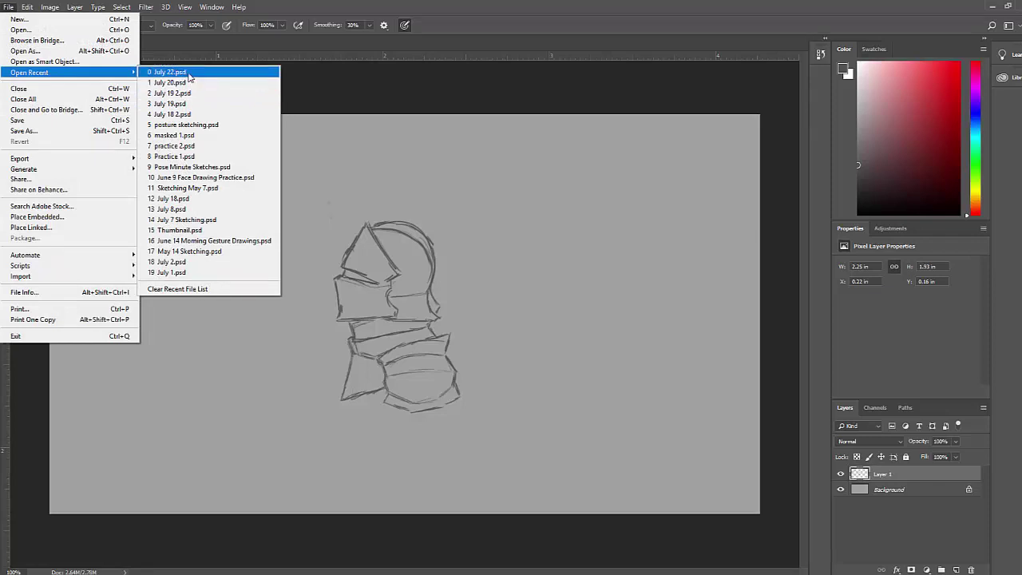
pyautogui.click(190, 73)
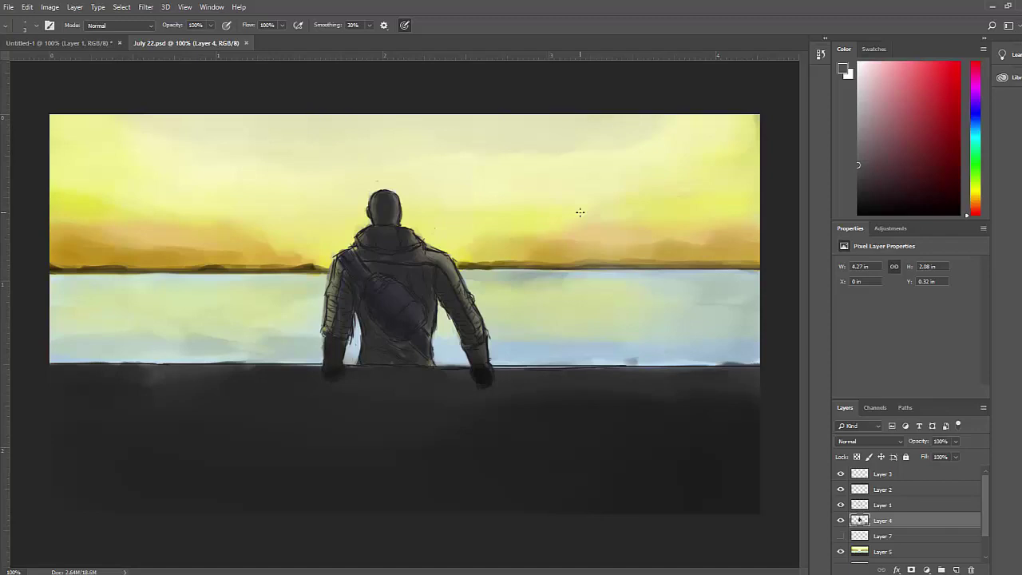
# - Zoom in on the figure's jacket and back out, then return to the Untitled-1 sketches
pyautogui.hotkey('ctrl', '+')
pyautogui.hotkey('ctrl', '+')
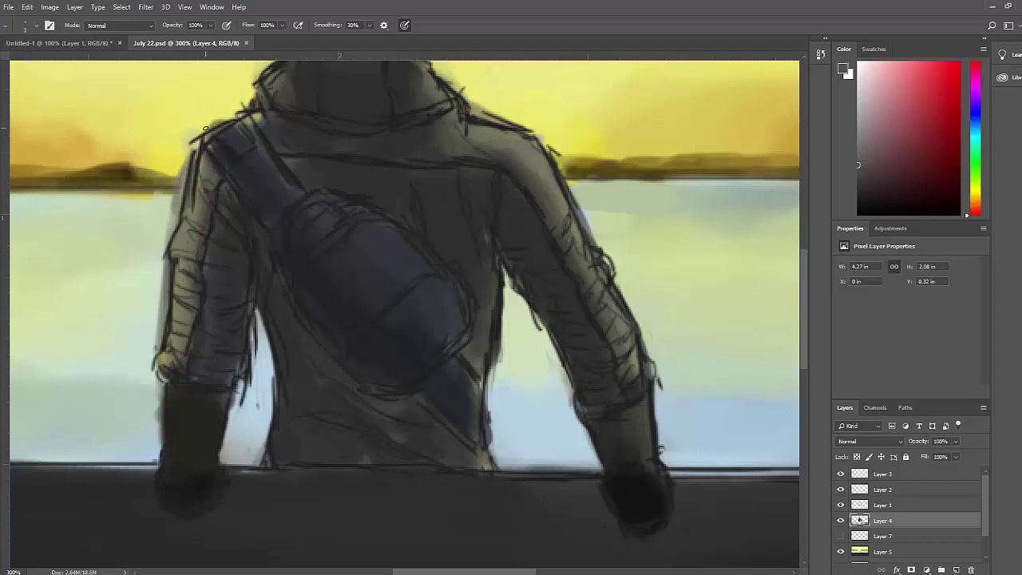
pyautogui.scroll(2, 475, 185)
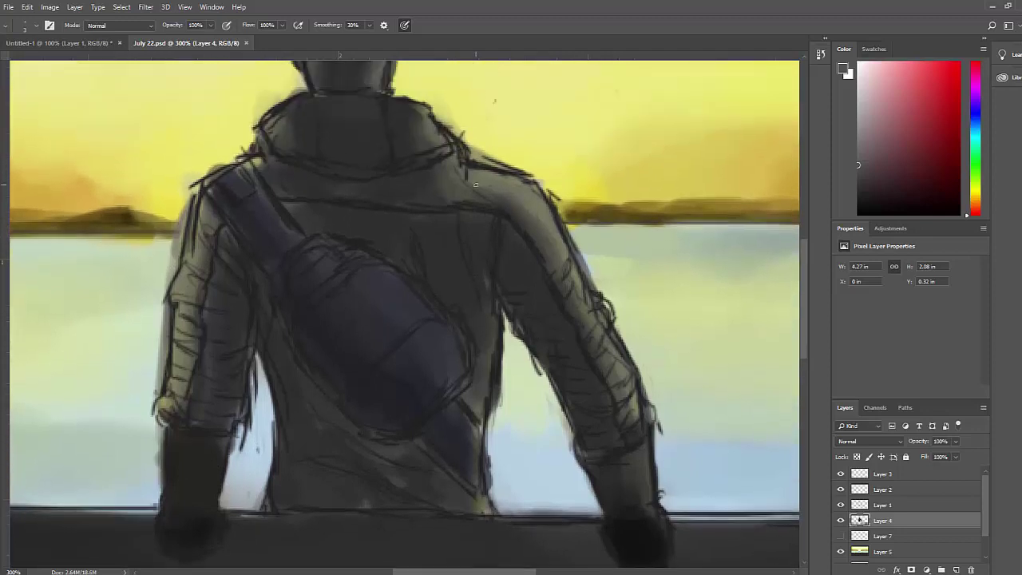
pyautogui.hotkey('ctrl', '-')
pyautogui.hotkey('ctrl', '-')
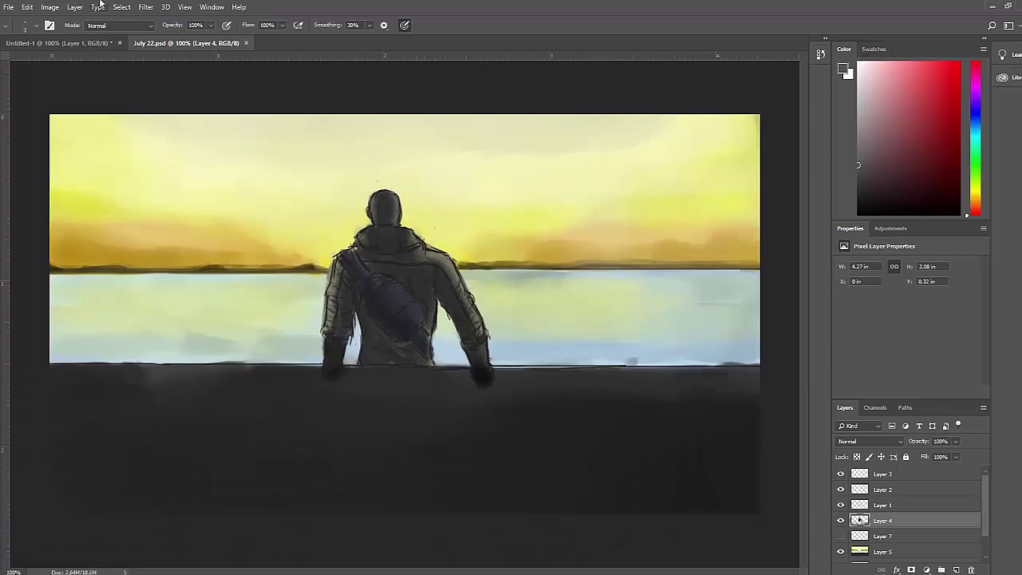
pyautogui.click(89, 44)
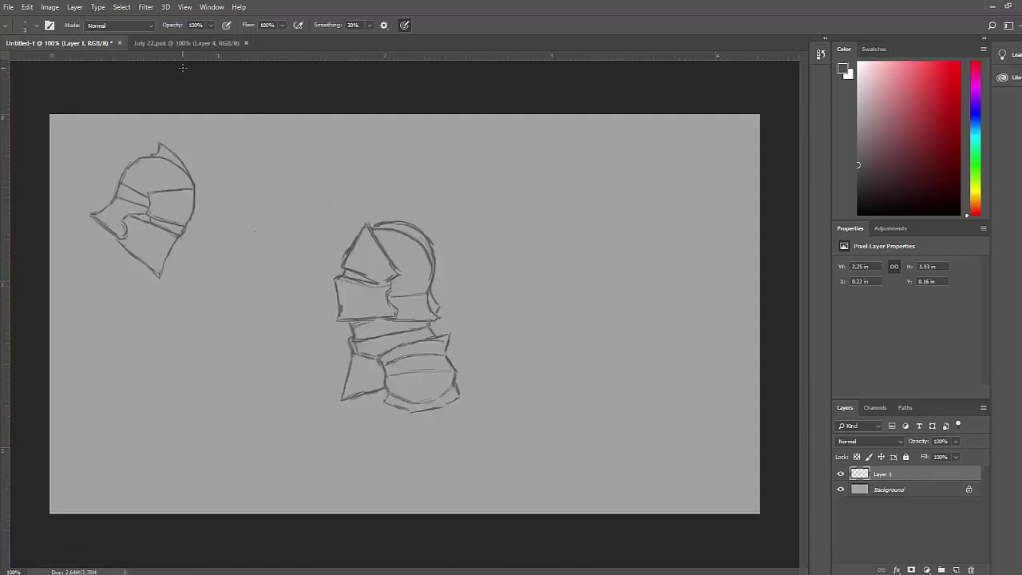
pyautogui.click(186, 43)
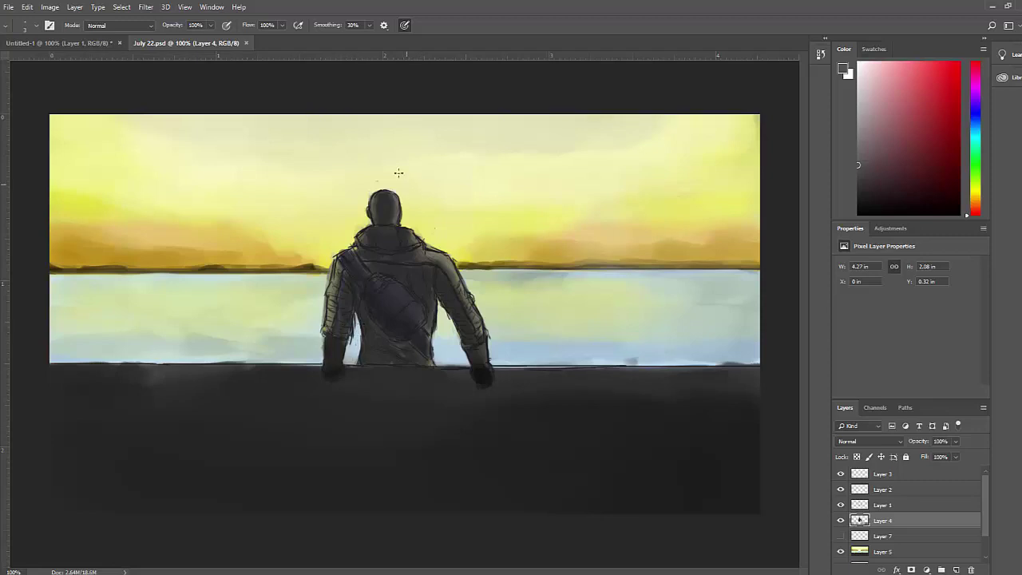
pyautogui.click(60, 43)
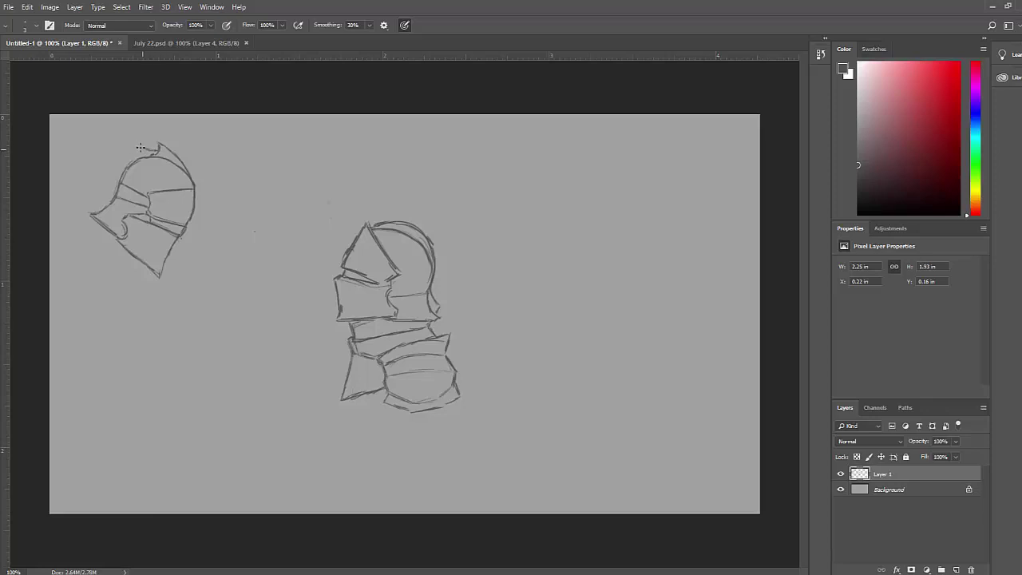
# - Draw a pointed crest on the small helmet's top and chin lines below its visor
pyautogui.moveTo(139, 150); pyautogui.dragTo(155, 151)
pyautogui.moveTo(91, 237); pyautogui.dragTo(147, 278)
pyautogui.press('e')
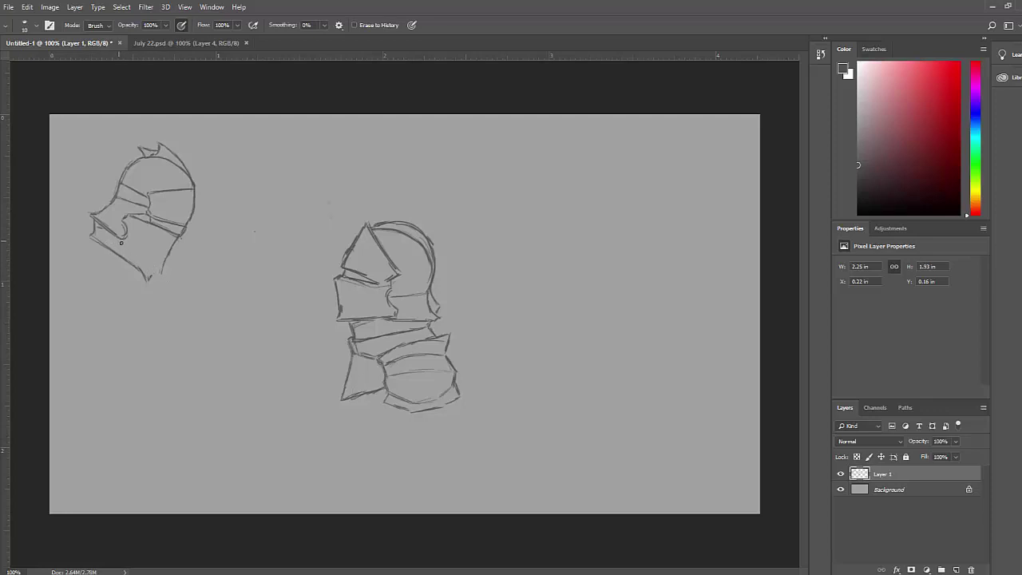
pyautogui.press('b')
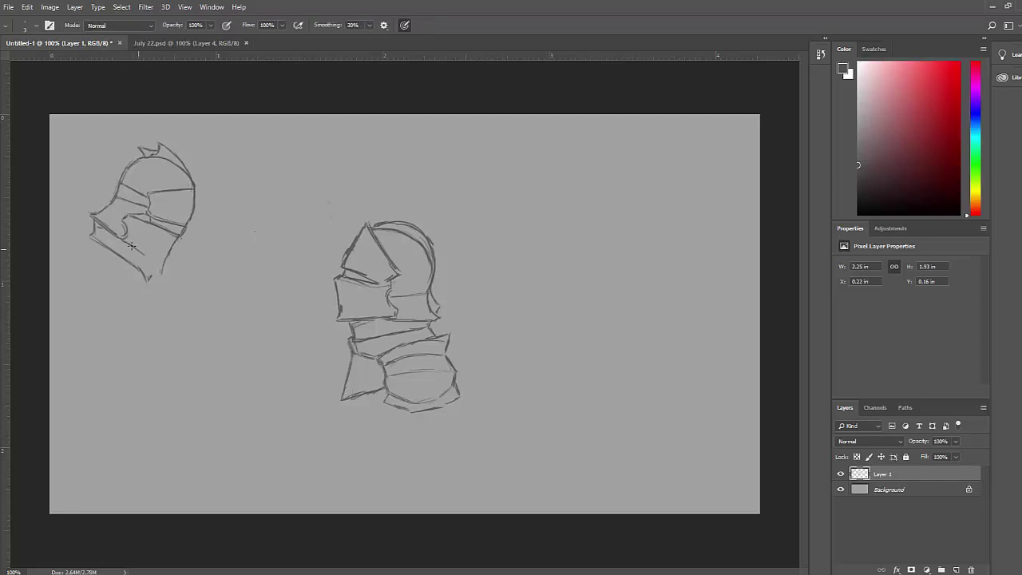
pyautogui.press('e')
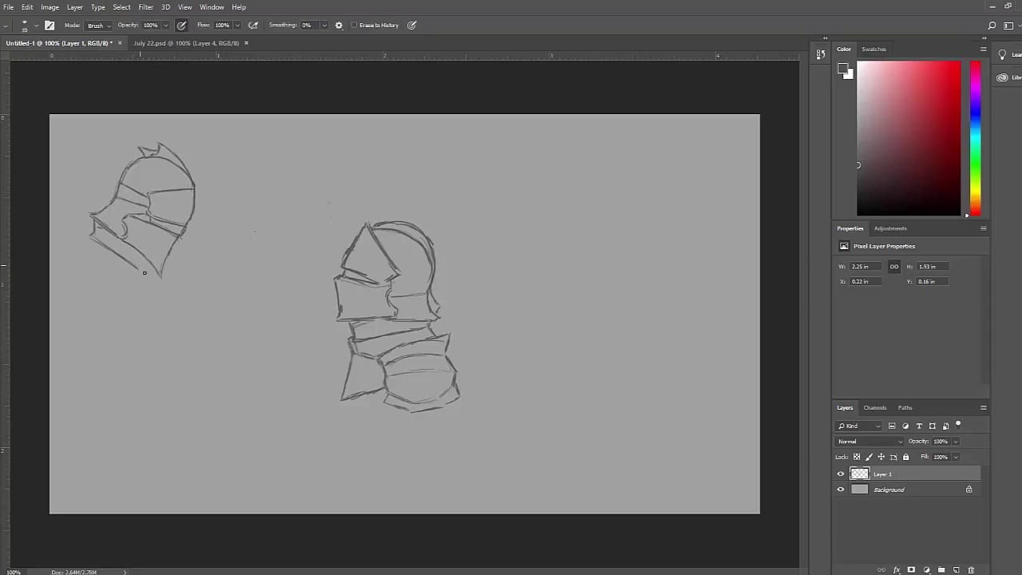
pyautogui.press('b')
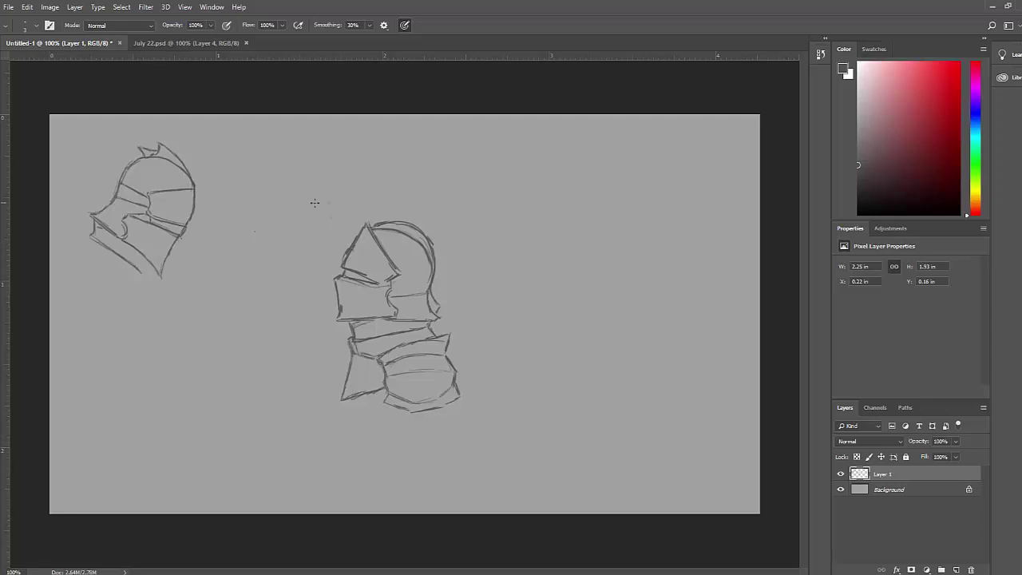
# - Erase the lower end of the helmet's right stroke and redraw its lower right edge
pyautogui.press('e')
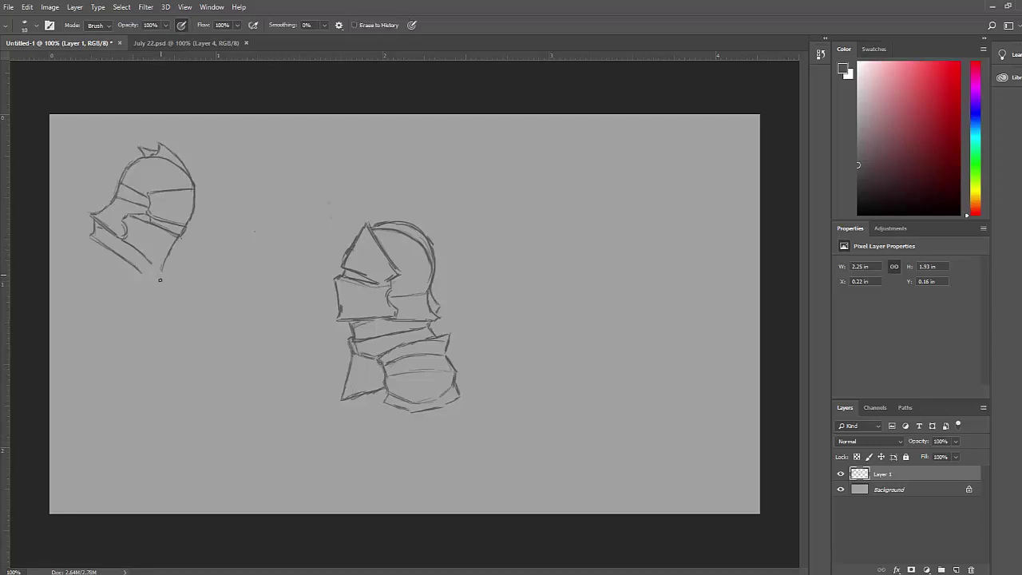
pyautogui.moveTo(159, 280); pyautogui.dragTo(161, 261)
pyautogui.press('b')
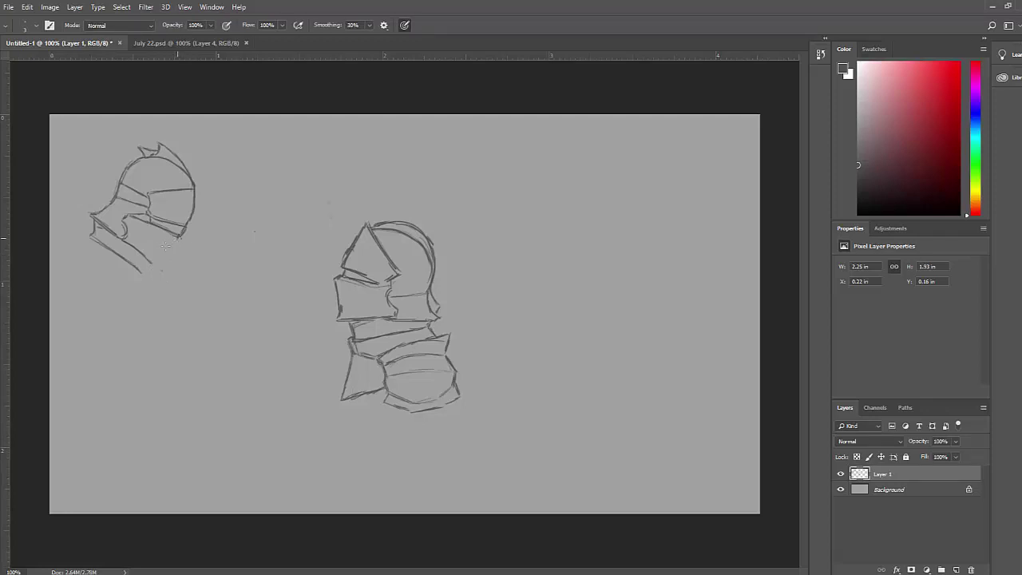
pyautogui.moveTo(178, 238); pyautogui.dragTo(152, 264)
# - Add another stroke along the jaw's lower right edge, alternating eraser and pencil touch-ups
pyautogui.press('e')
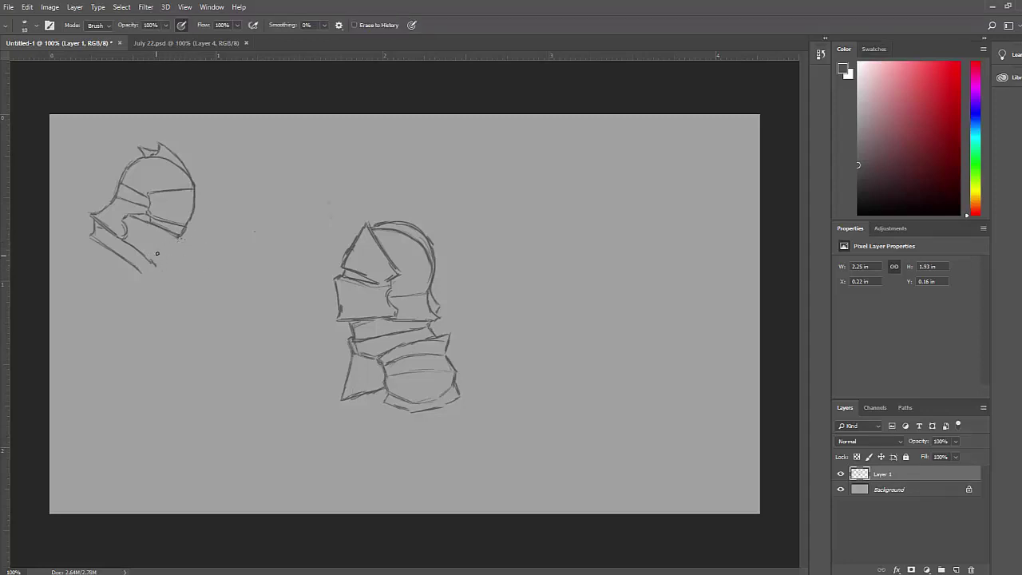
pyautogui.press('b')
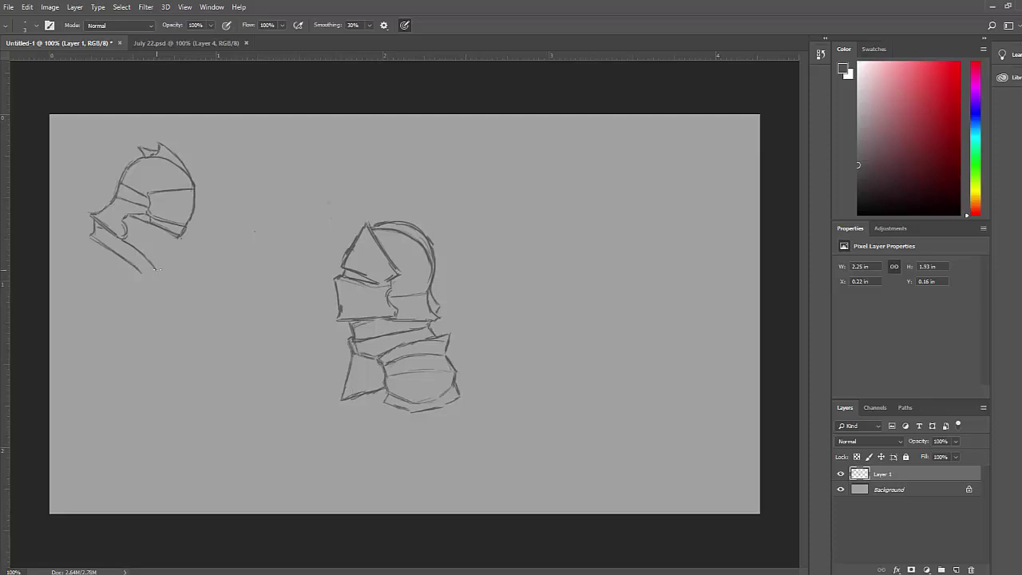
pyautogui.moveTo(182, 236); pyautogui.dragTo(169, 258)
pyautogui.press('e')
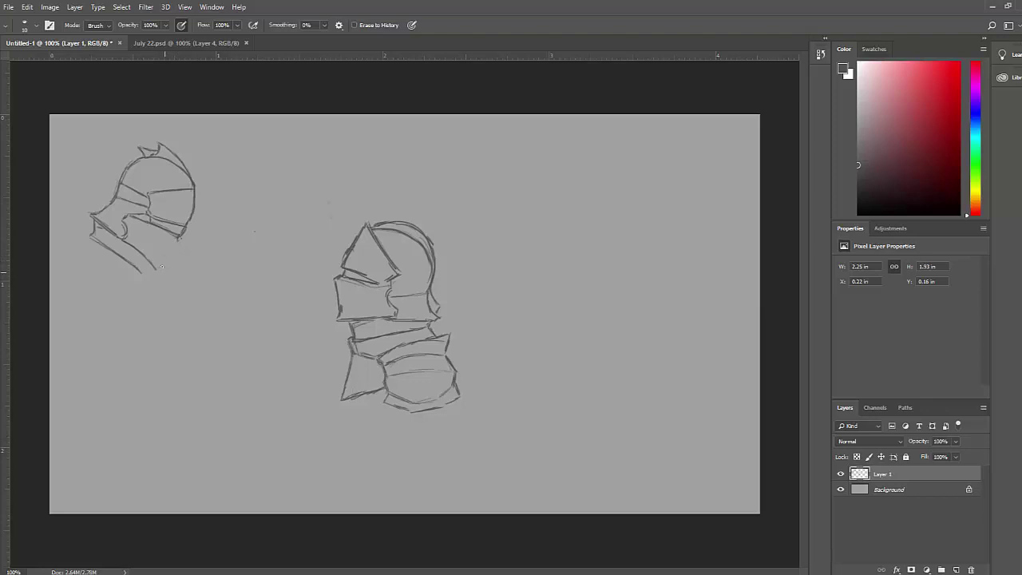
pyautogui.press('b')
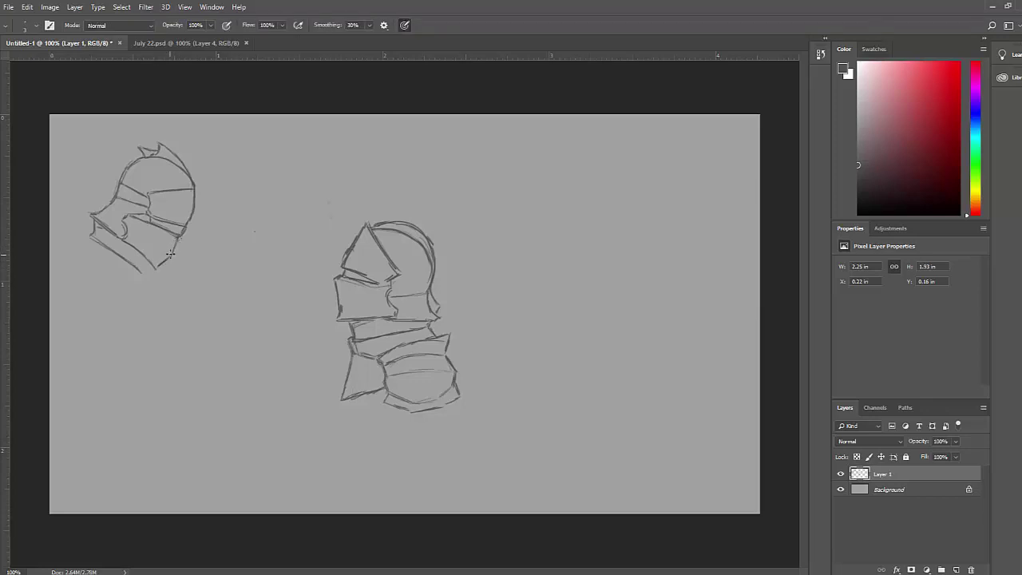
pyautogui.press('e')
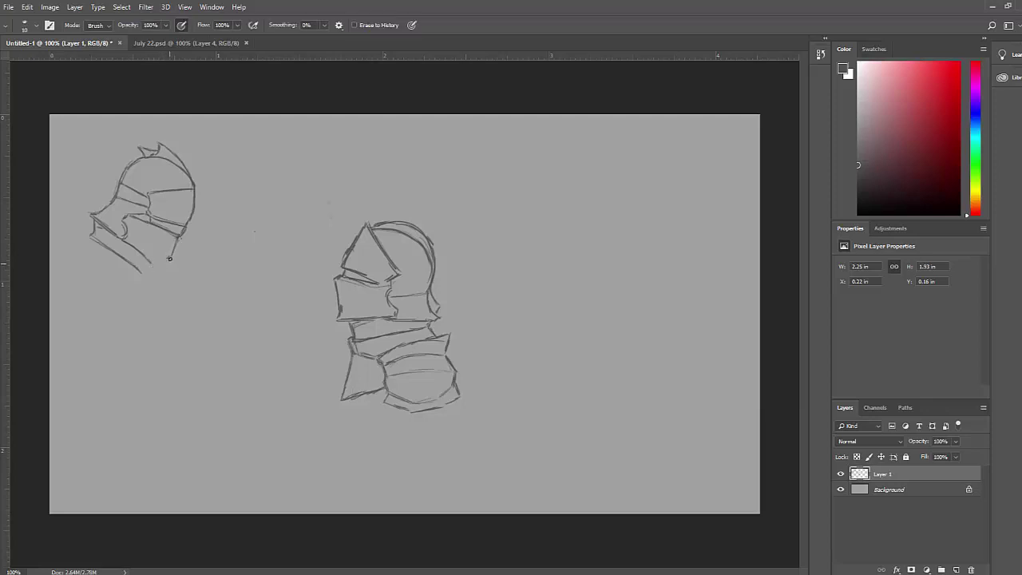
pyautogui.press('b')
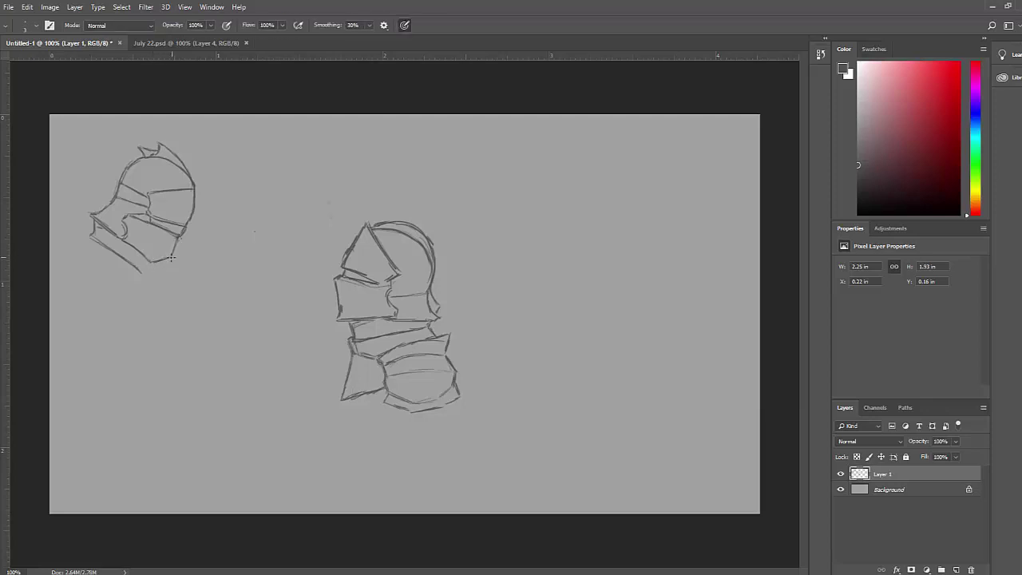
pyautogui.press('e')
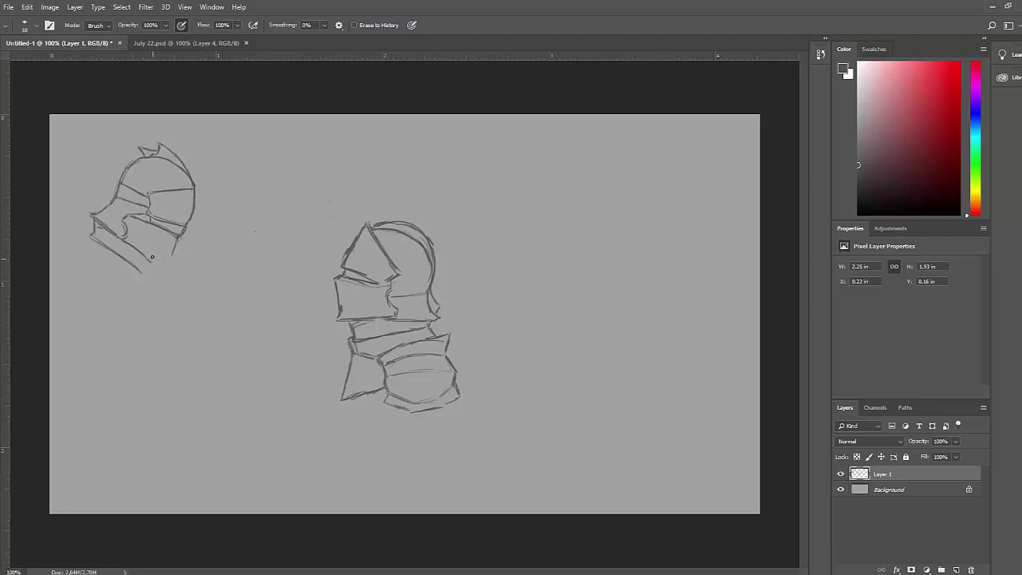
pyautogui.press('b')
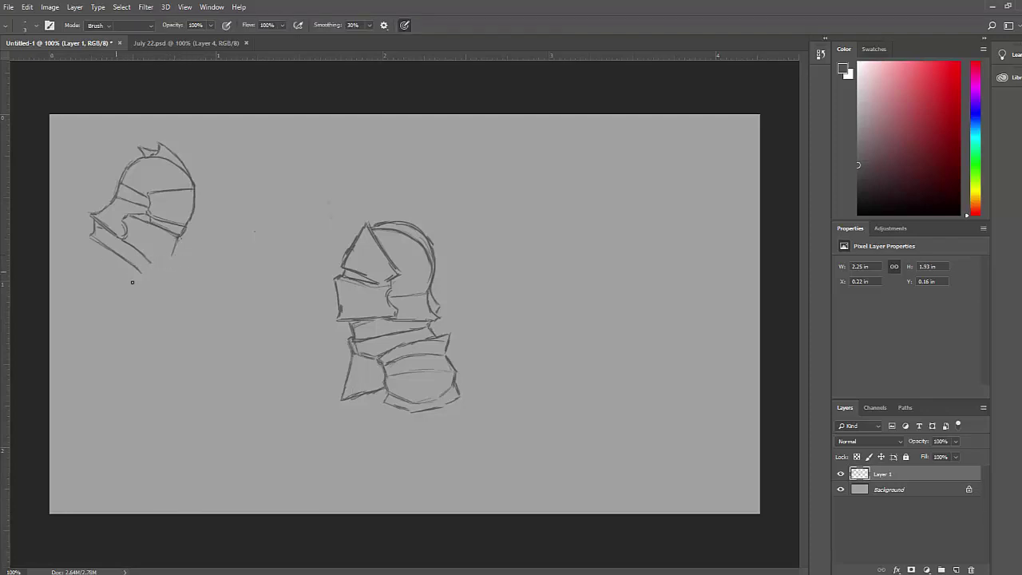
pyautogui.press('e')
pyautogui.press('b')
# - Erase the short jaw stub and lower jaw lines under the small helmet
pyautogui.press('e')
pyautogui.moveTo(99, 234); pyautogui.dragTo(93, 237)
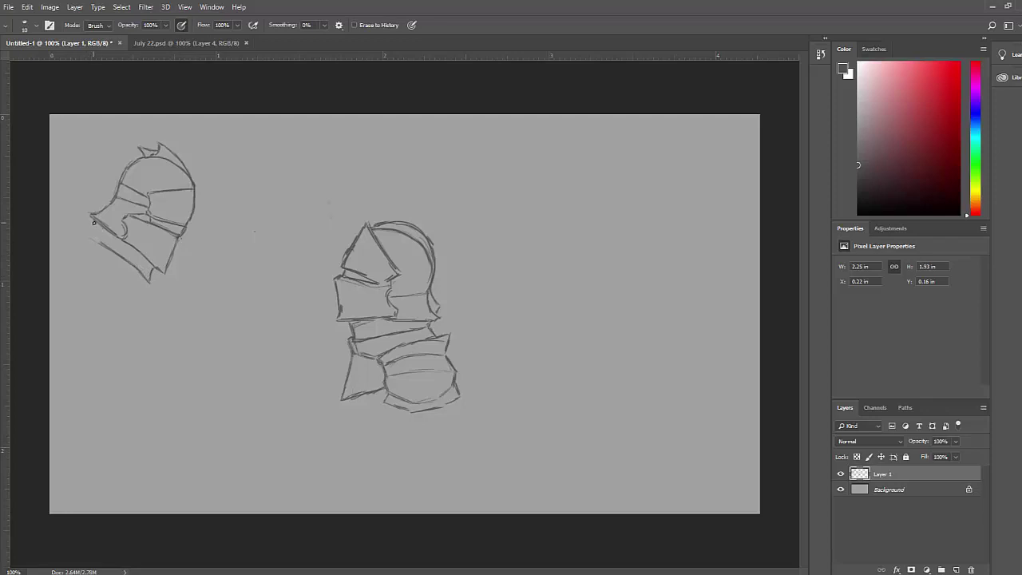
pyautogui.moveTo(114, 255)
pyautogui.mouseDown()
pyautogui.moveTo(97, 240)
pyautogui.moveTo(142, 277)
pyautogui.moveTo(155, 273)
pyautogui.mouseUp()
# - Sketch the helmet's lower visor edge and a small pointed crest on top
pyautogui.moveTo(162, 221); pyautogui.dragTo(189, 231)
pyautogui.moveTo(158, 145); pyautogui.dragTo(165, 150)
pyautogui.press('b')
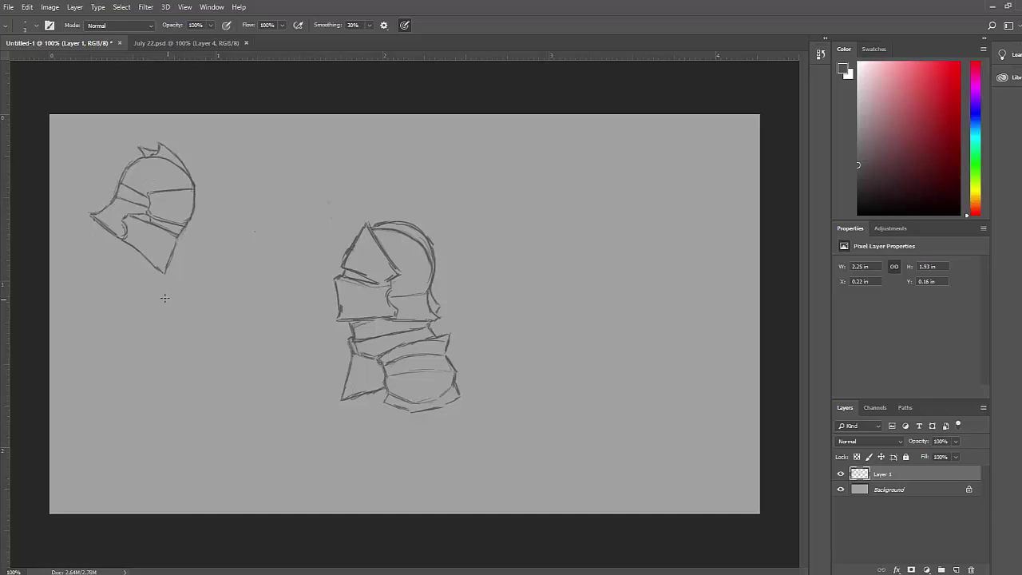
pyautogui.press('e')
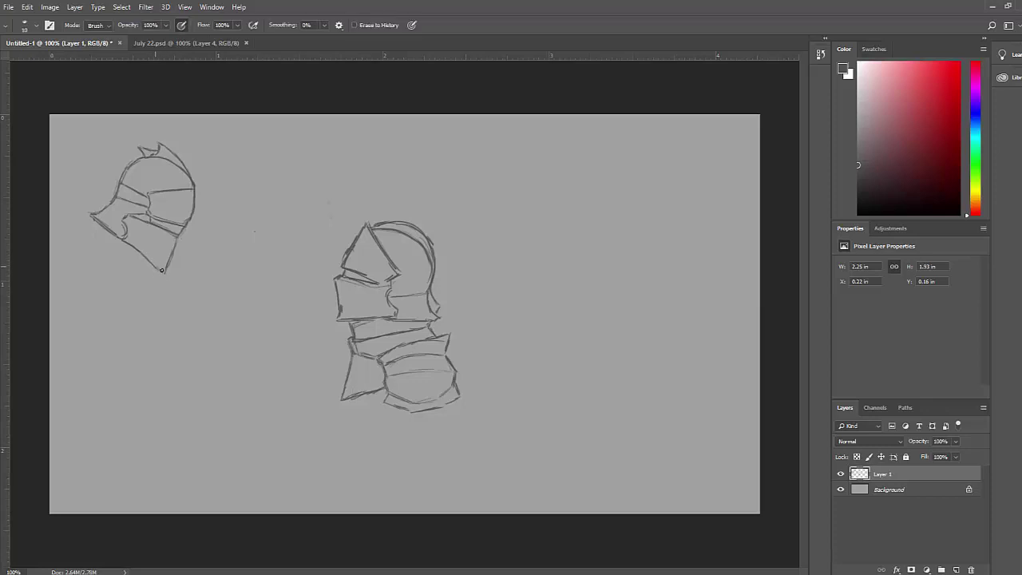
pyautogui.press('b')
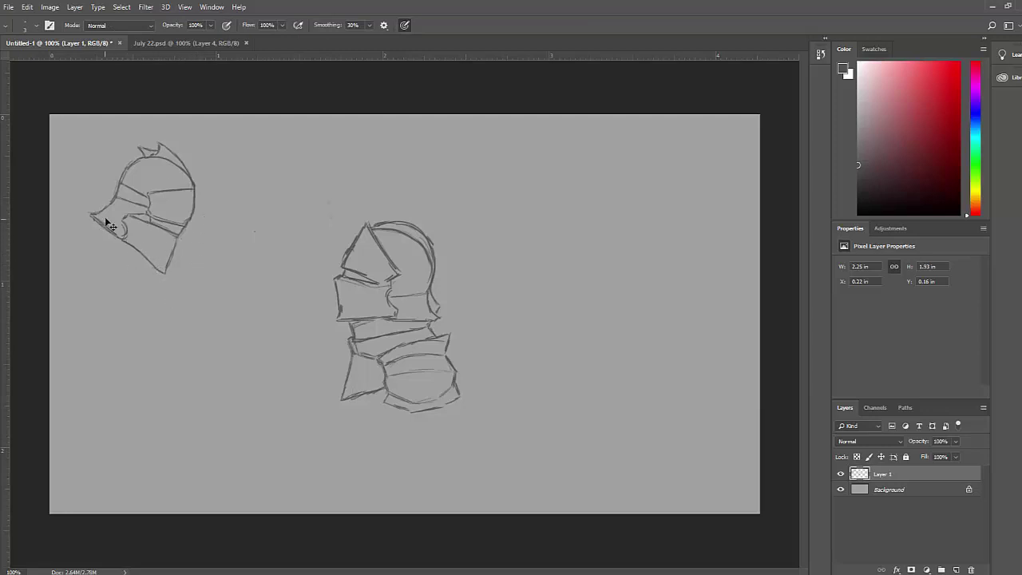
pyautogui.hotkey('ctrl', 't')
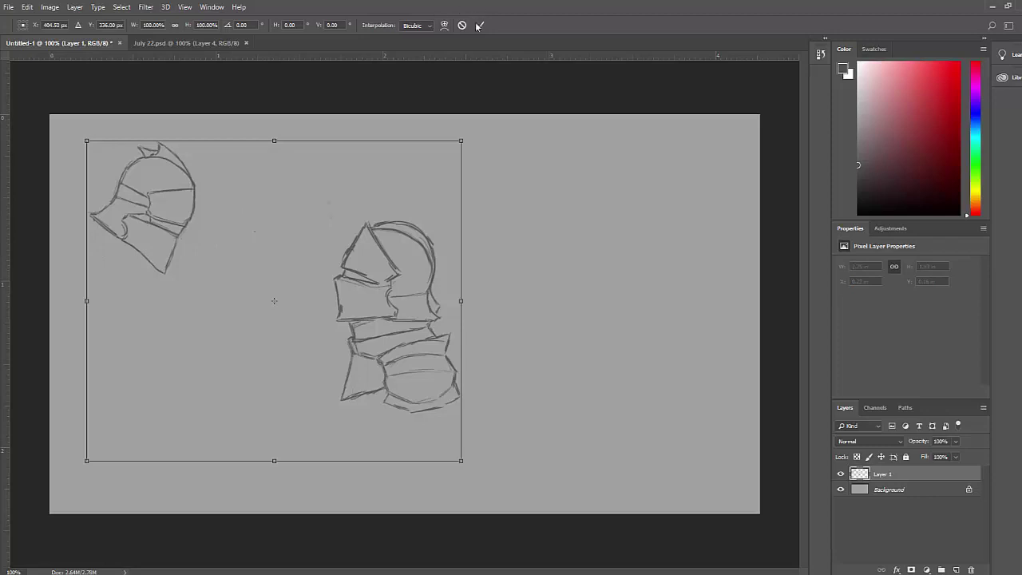
pyautogui.click(480, 25)
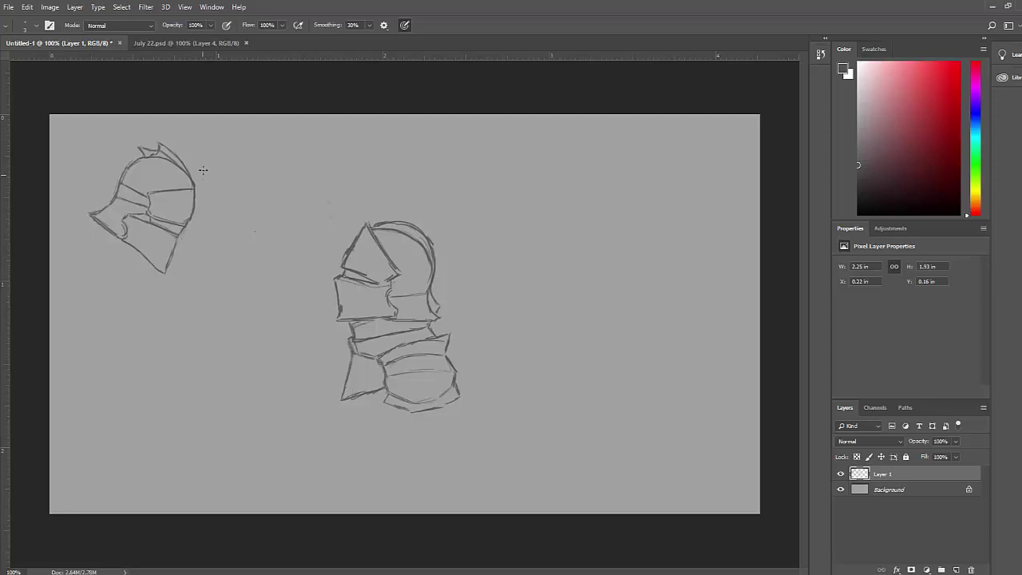
# - Open July 19 2.psd, July 19.psd, then July 20.psd from the recent files list
pyautogui.click(9, 7)
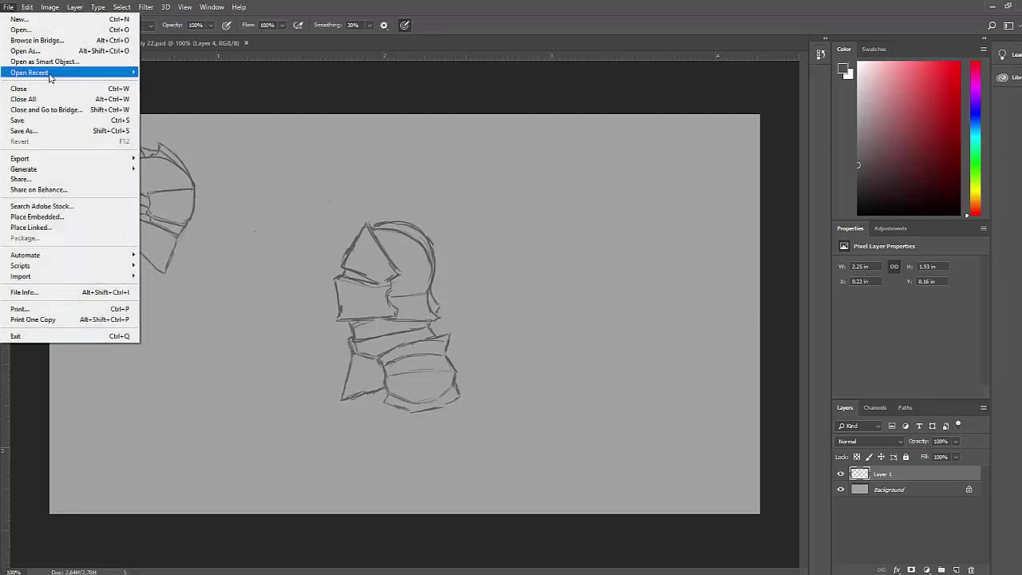
pyautogui.click(169, 92)
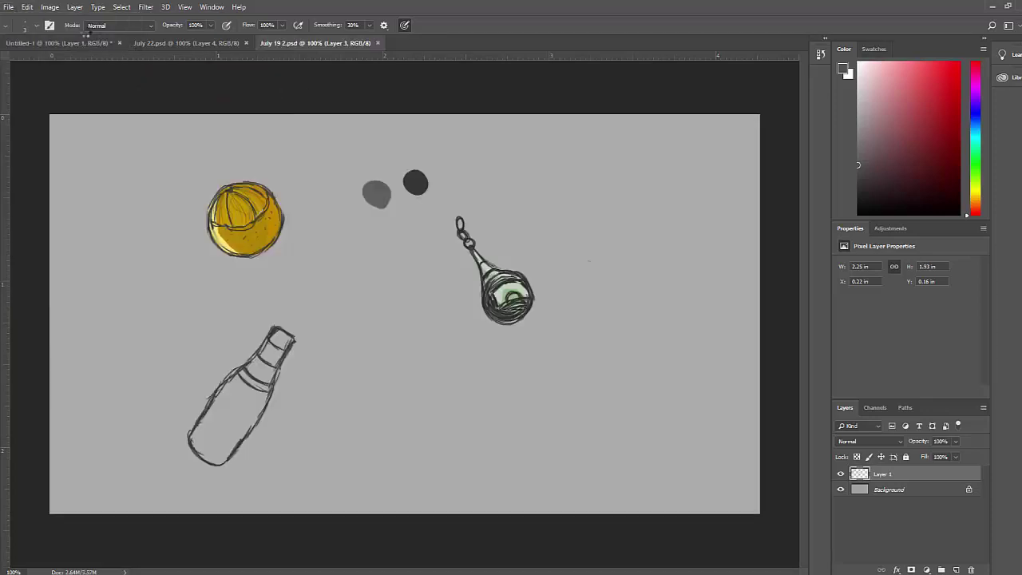
pyautogui.click(9, 8)
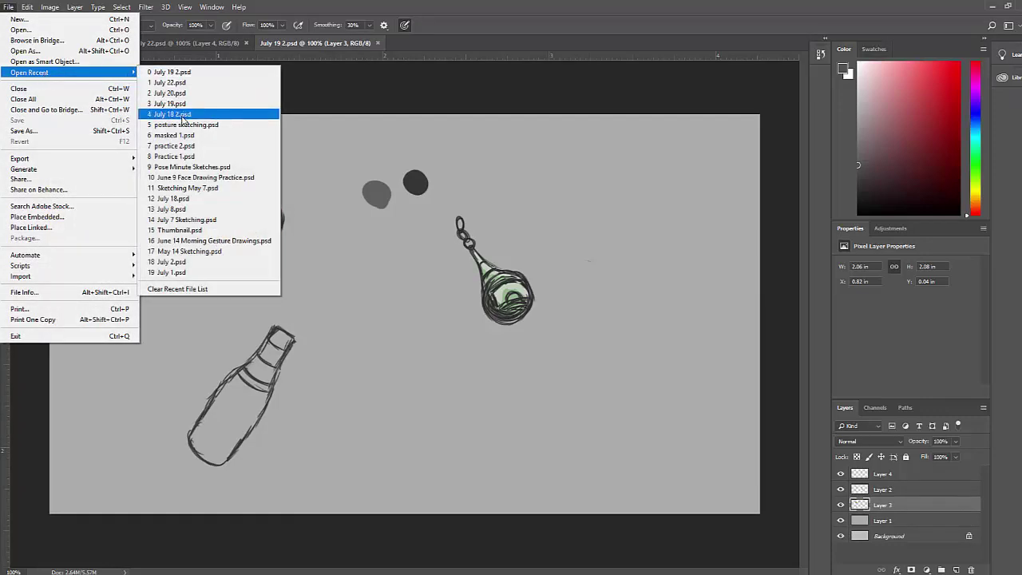
pyautogui.moveTo(29, 72)
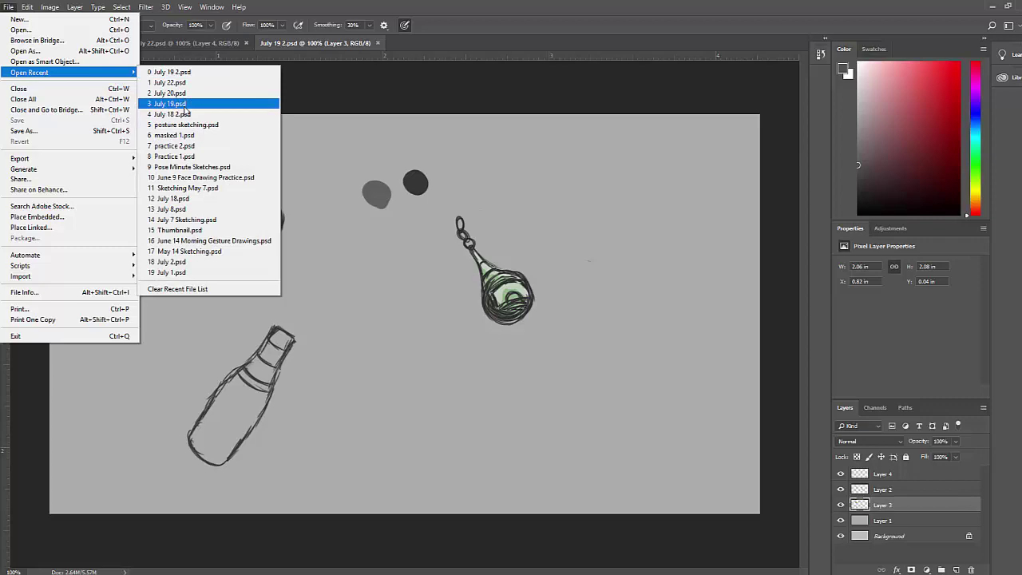
pyautogui.click(185, 104)
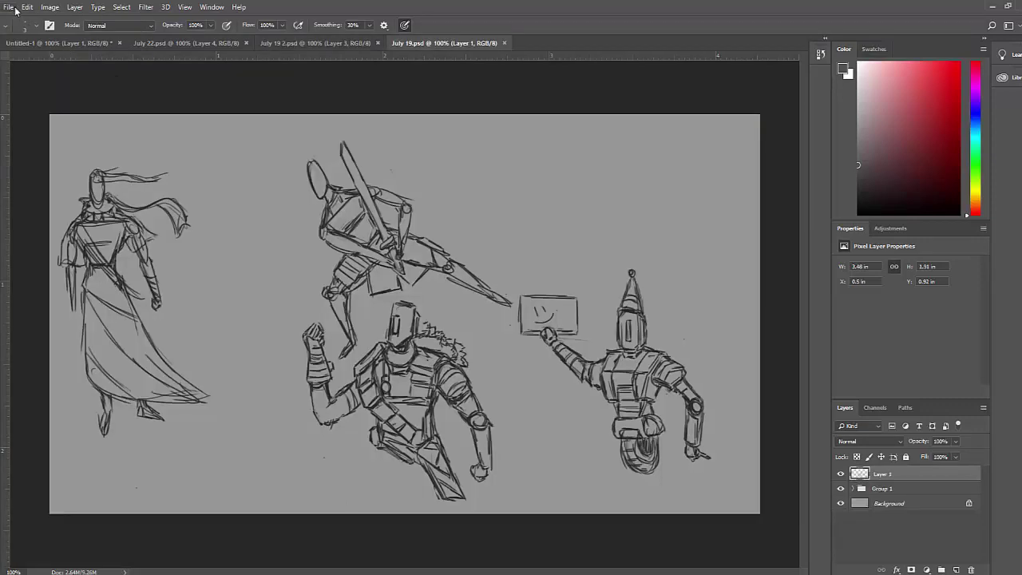
pyautogui.click(15, 8)
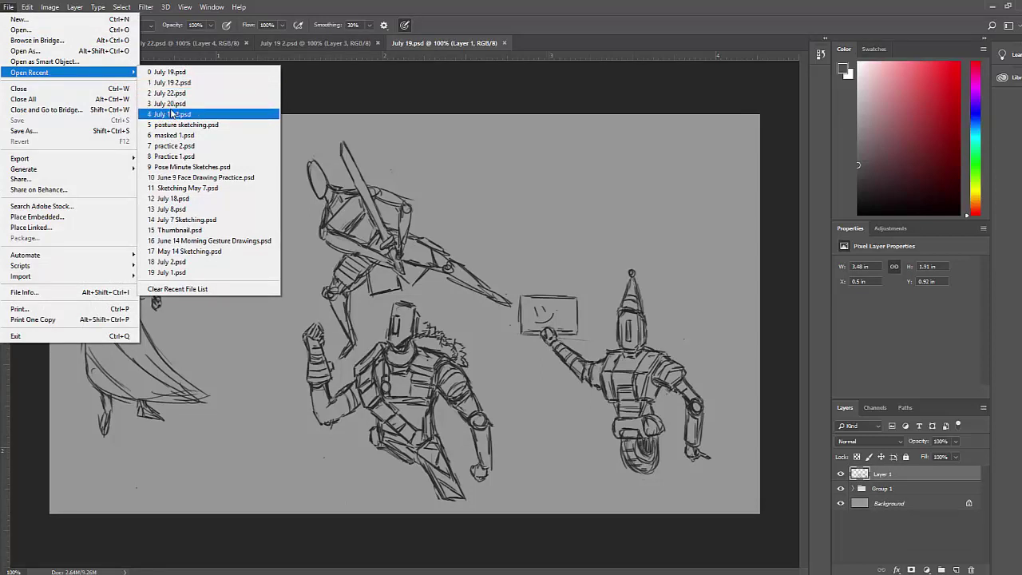
pyautogui.click(170, 104)
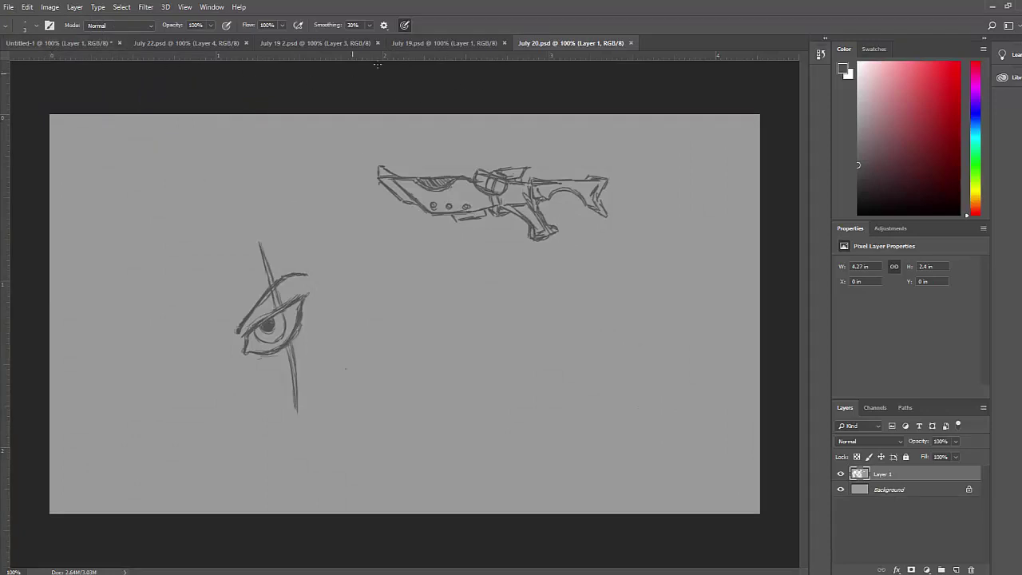
pyautogui.click(436, 43)
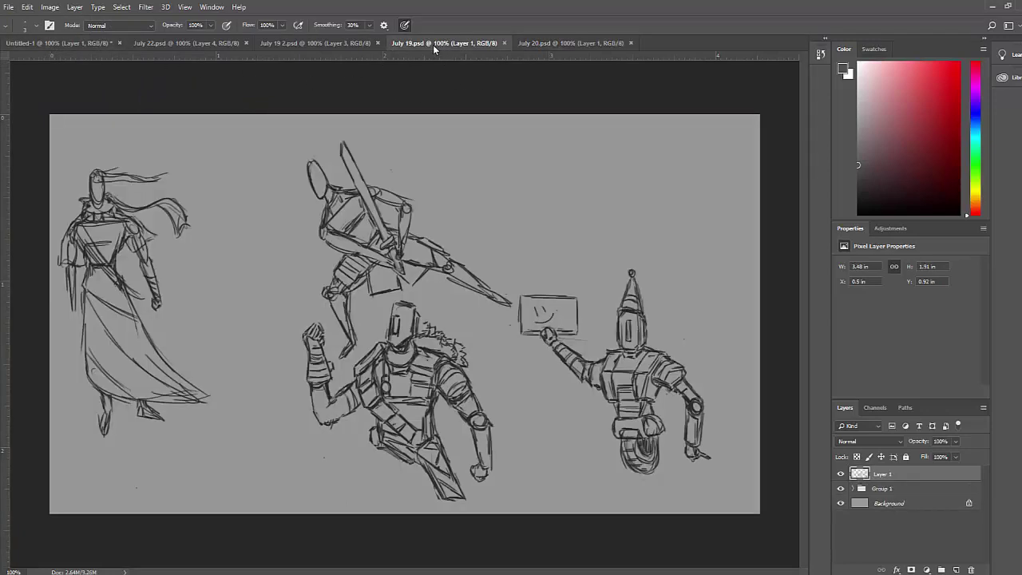
pyautogui.click(276, 43)
pyautogui.click(199, 41)
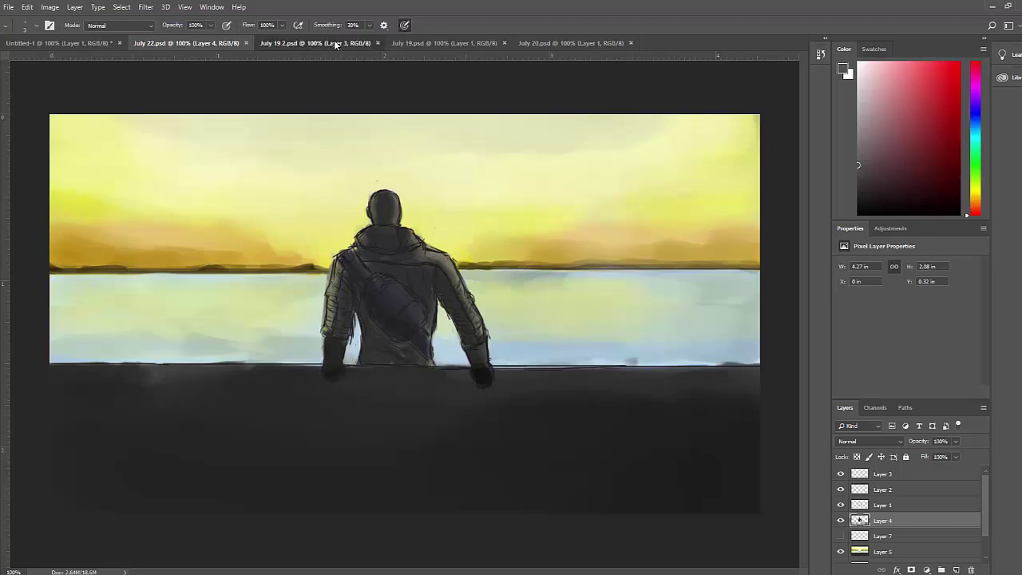
pyautogui.click(336, 44)
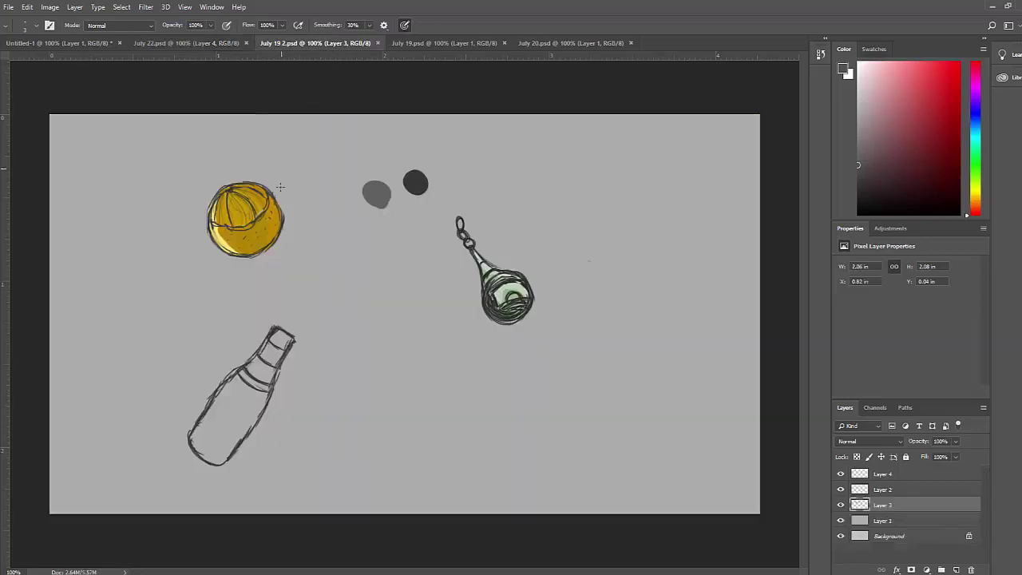
pyautogui.click(454, 41)
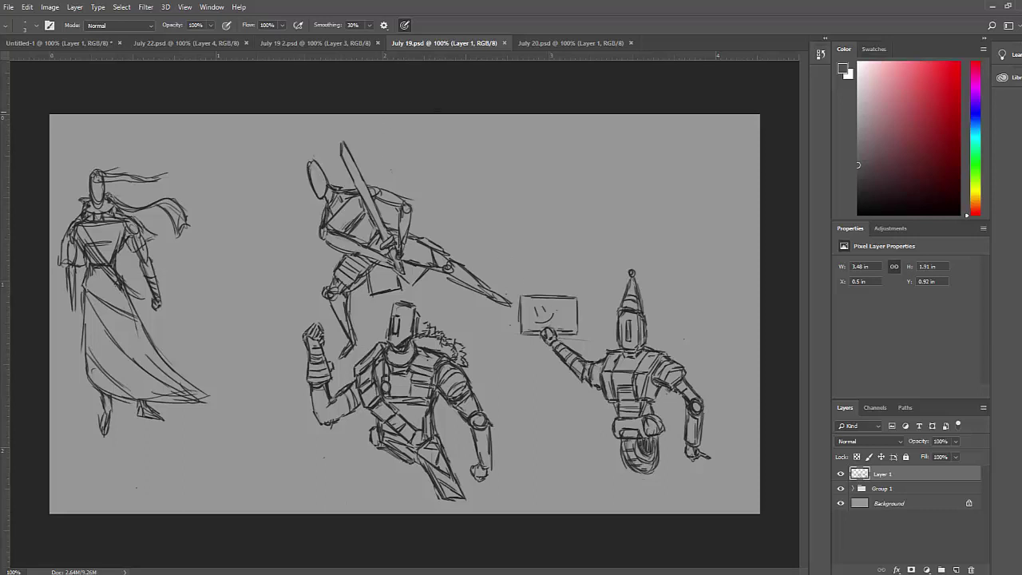
pyautogui.click(587, 44)
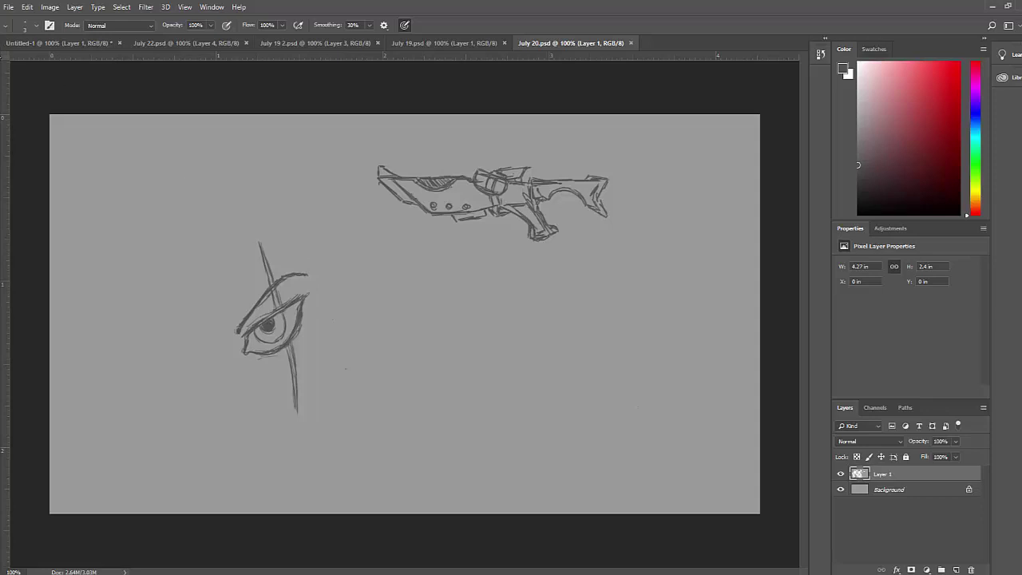
# - Move Layer 1's gun and eye sketches about 0.7 in left and 0.27 in up
pyautogui.press('v')
pyautogui.moveTo(289, 310)
pyautogui.mouseDown()
pyautogui.moveTo(276, 270)
pyautogui.moveTo(168, 266)
pyautogui.mouseUp()
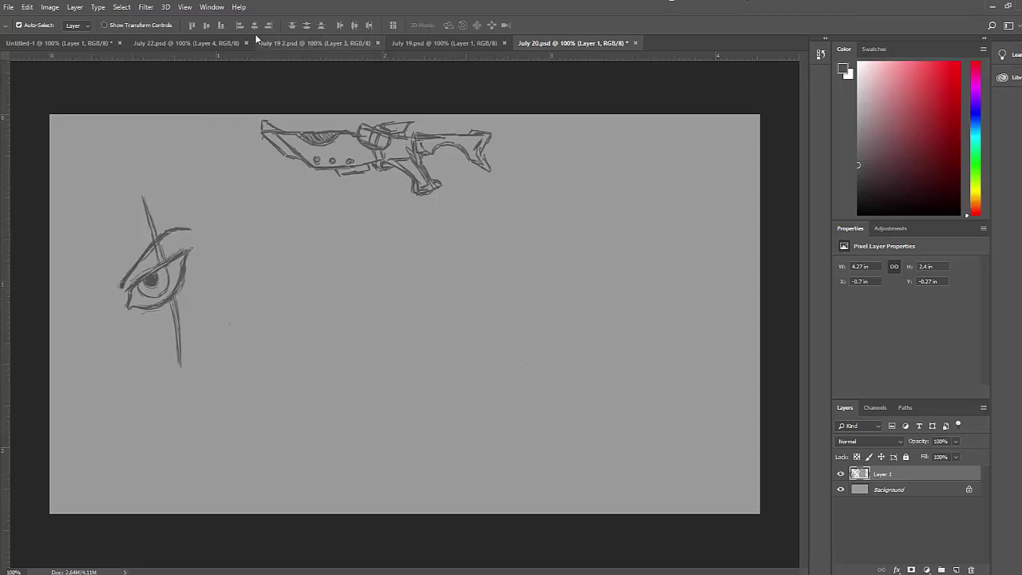
pyautogui.click(11, 7)
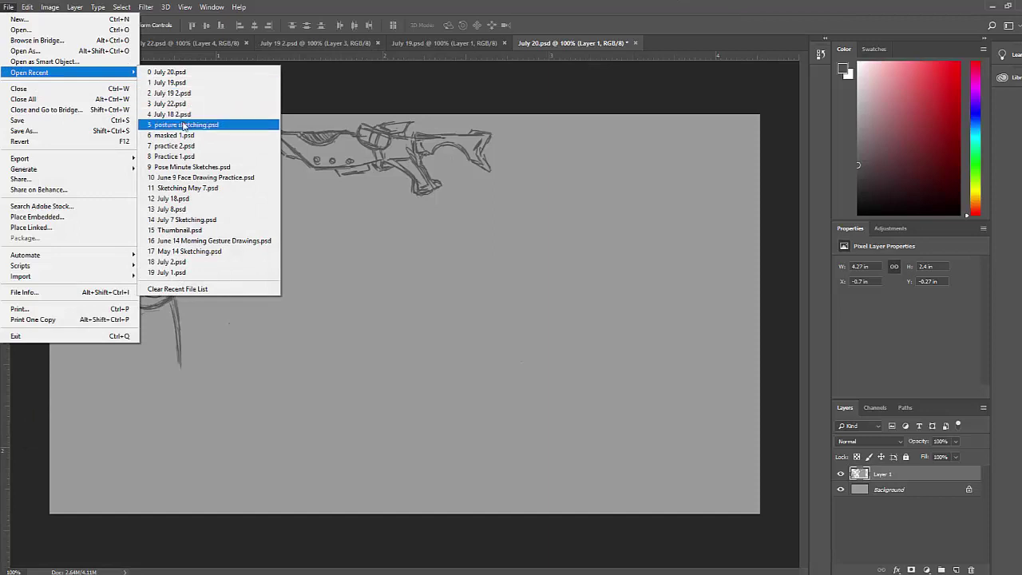
pyautogui.moveTo(29, 72)
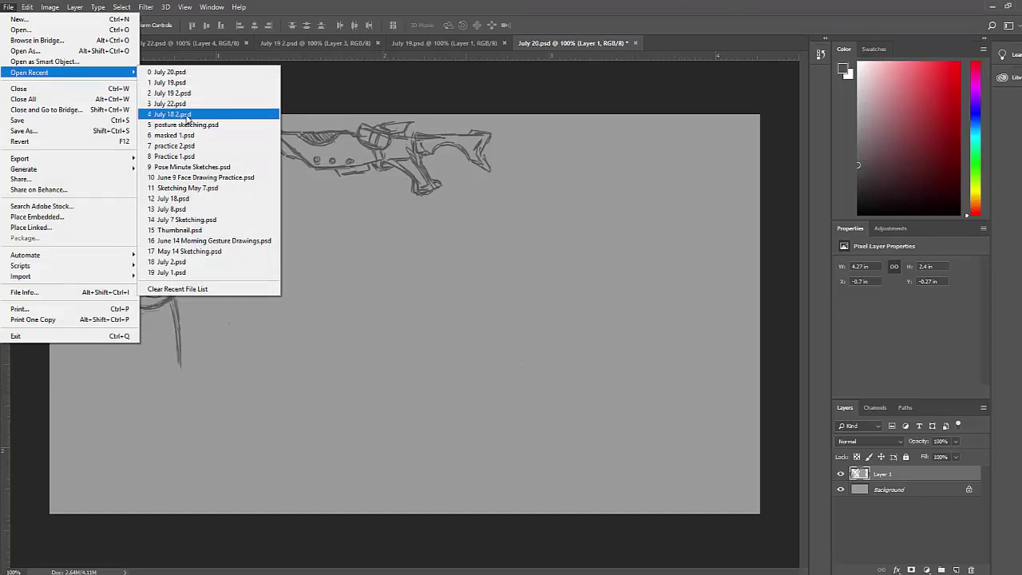
# - Open July 18 2.psd, then posture sketching.psd, from the recent files list
pyautogui.click(187, 118)
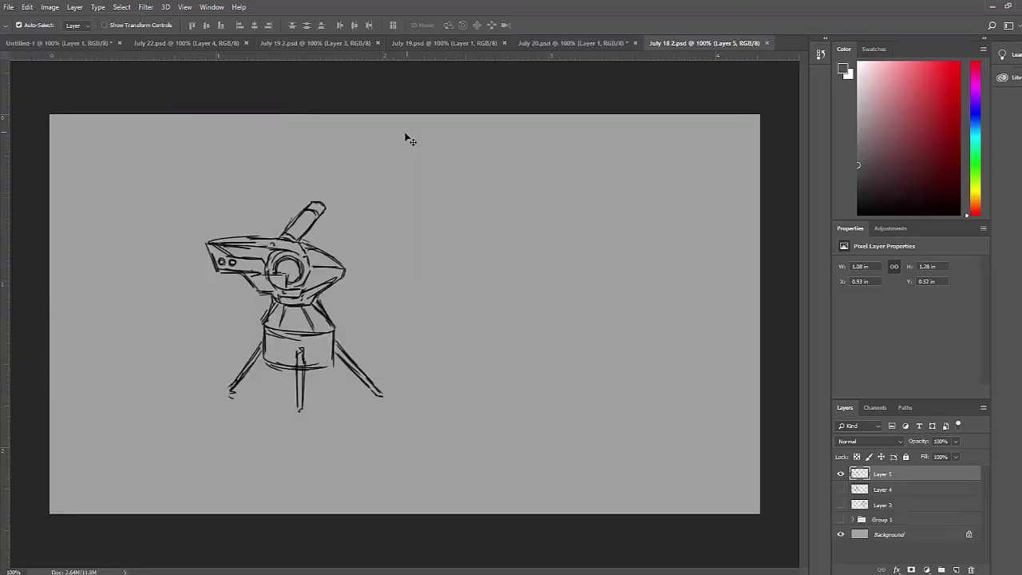
pyautogui.click(10, 7)
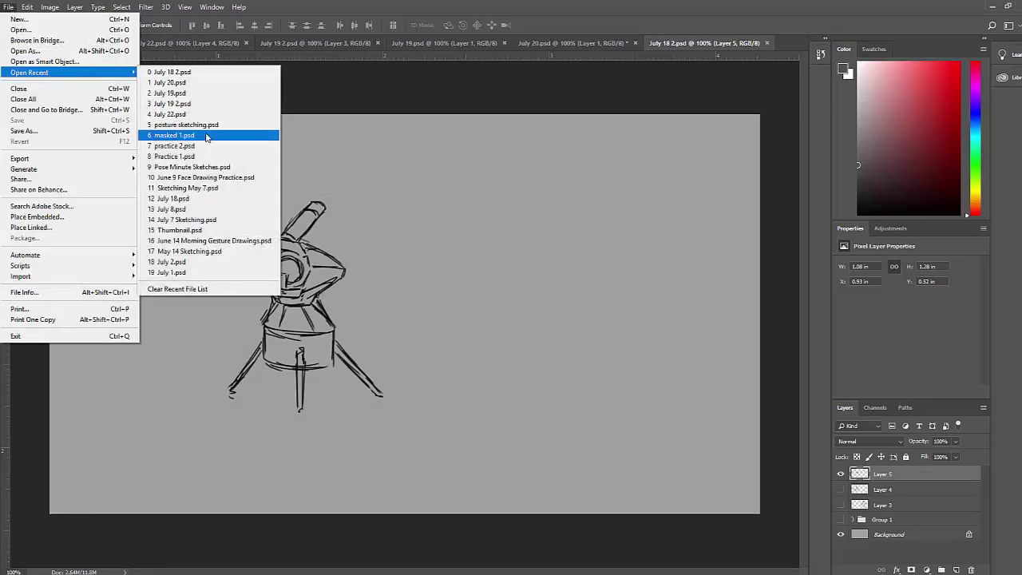
pyautogui.moveTo(48, 72)
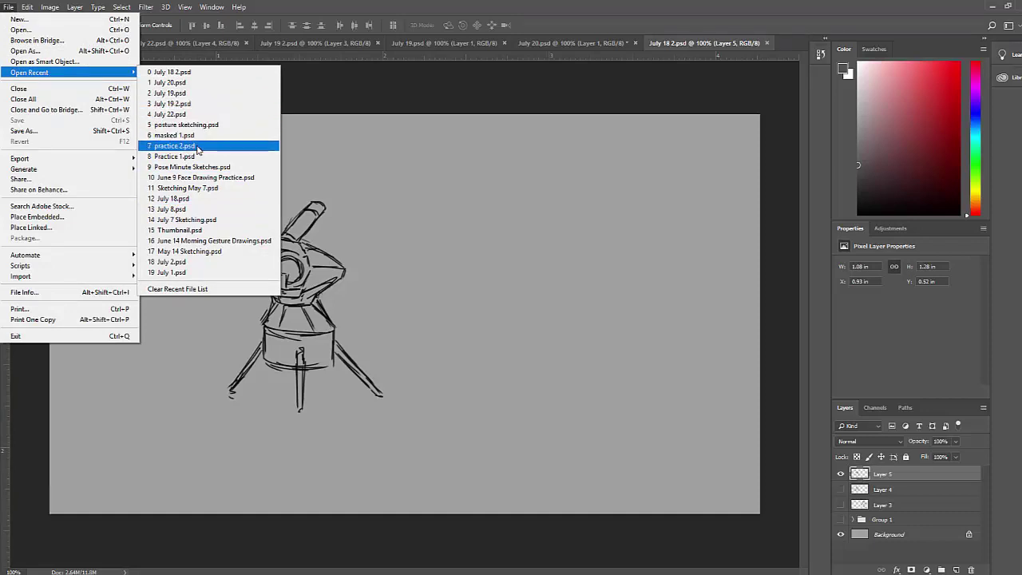
pyautogui.click(207, 126)
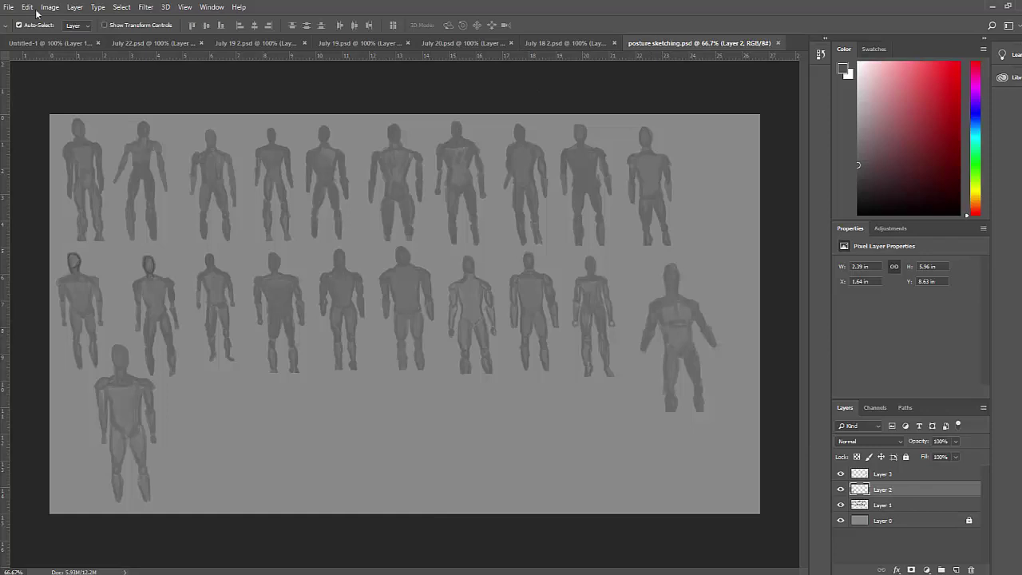
# - Try opening July 7 Sketching.psd, dismiss the not-found error, and return to Untitled-1
pyautogui.click(12, 8)
pyautogui.moveTo(29, 73)
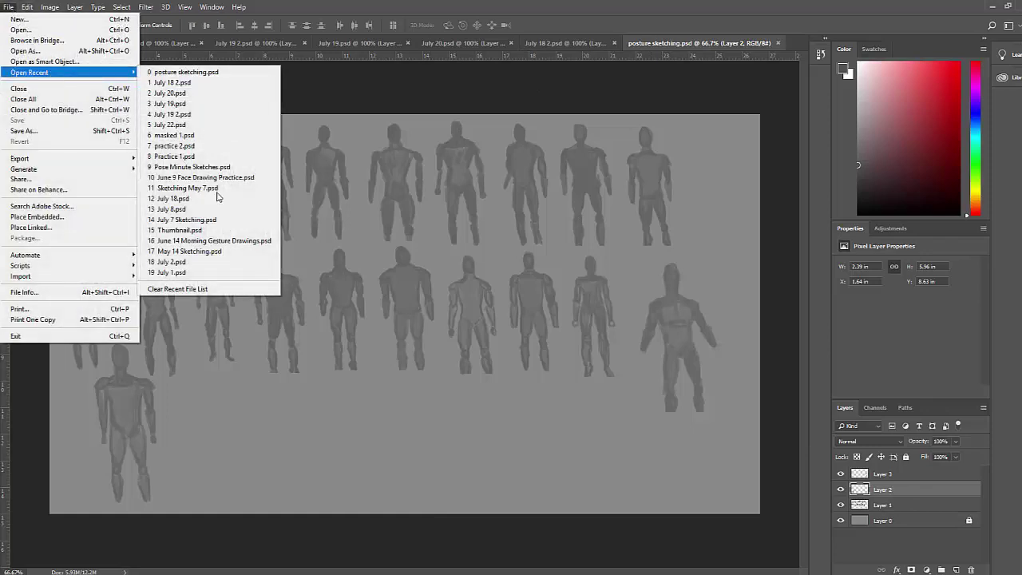
pyautogui.click(210, 219)
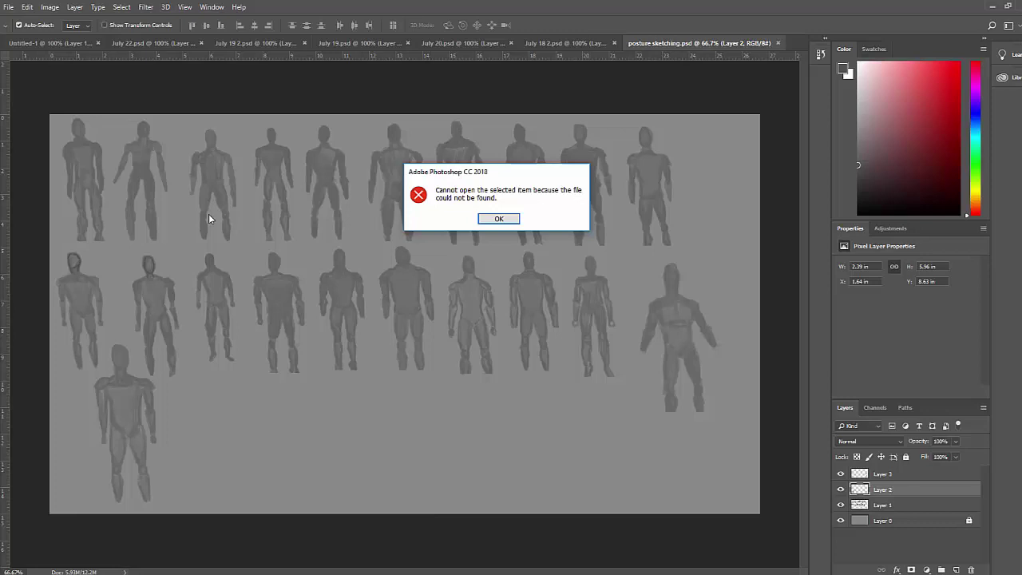
pyautogui.click(492, 219)
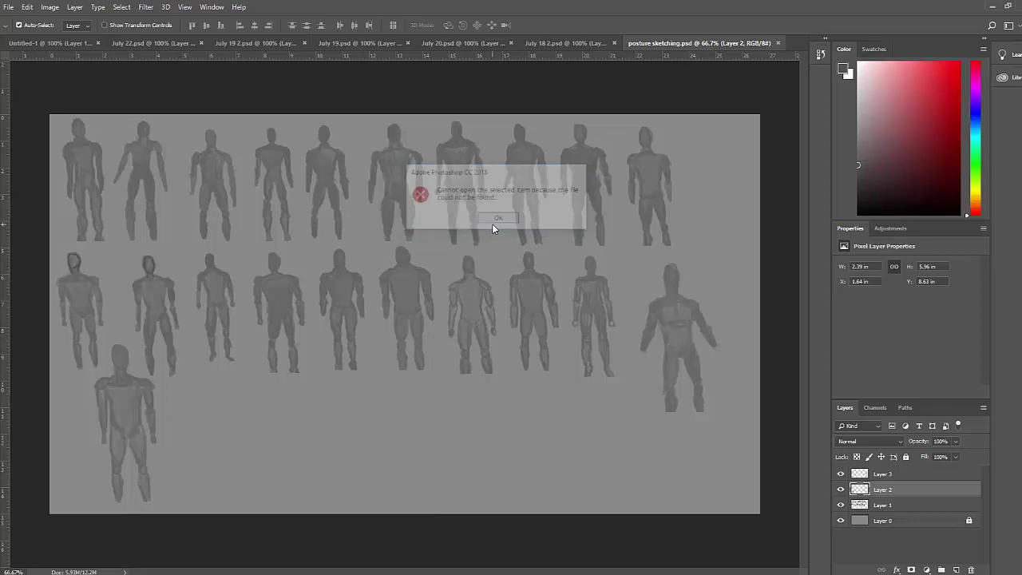
pyautogui.click(70, 44)
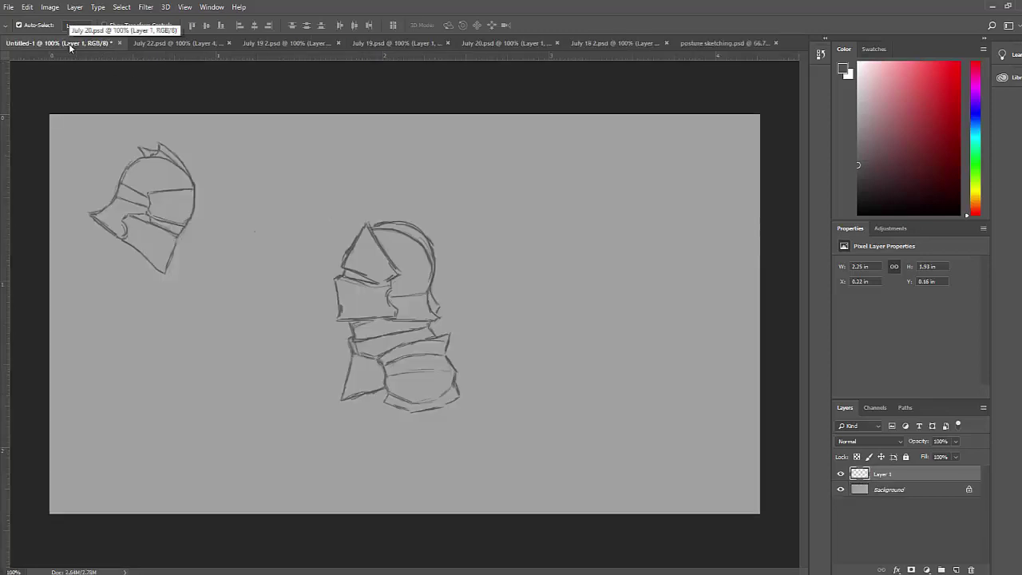